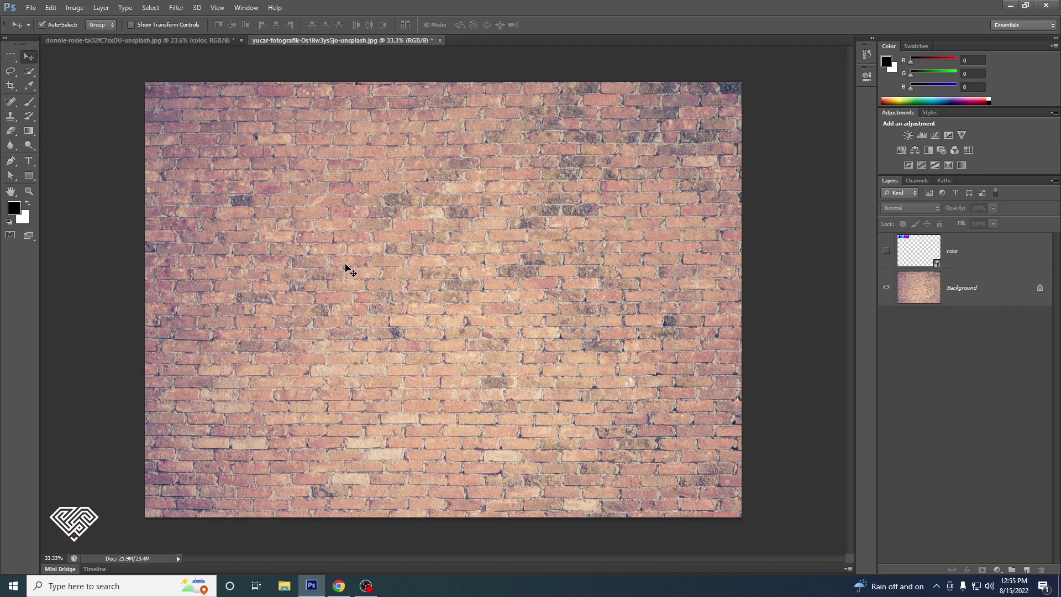
Step: Darken the brick background with a Levels adjustment layer by strongly lowering its white output level
click(541, 325)
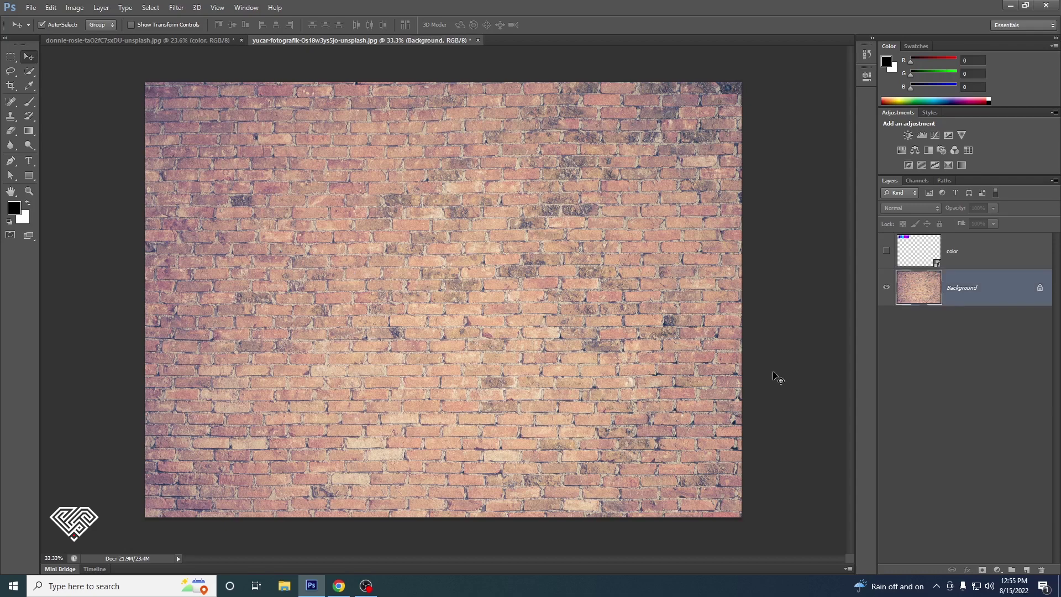
click(998, 569)
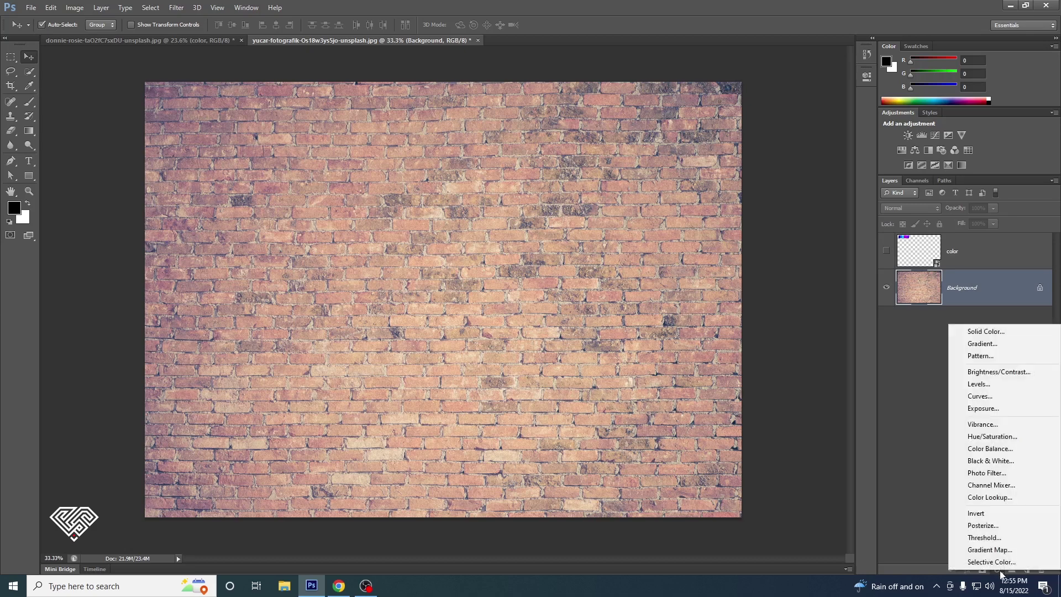
click(994, 387)
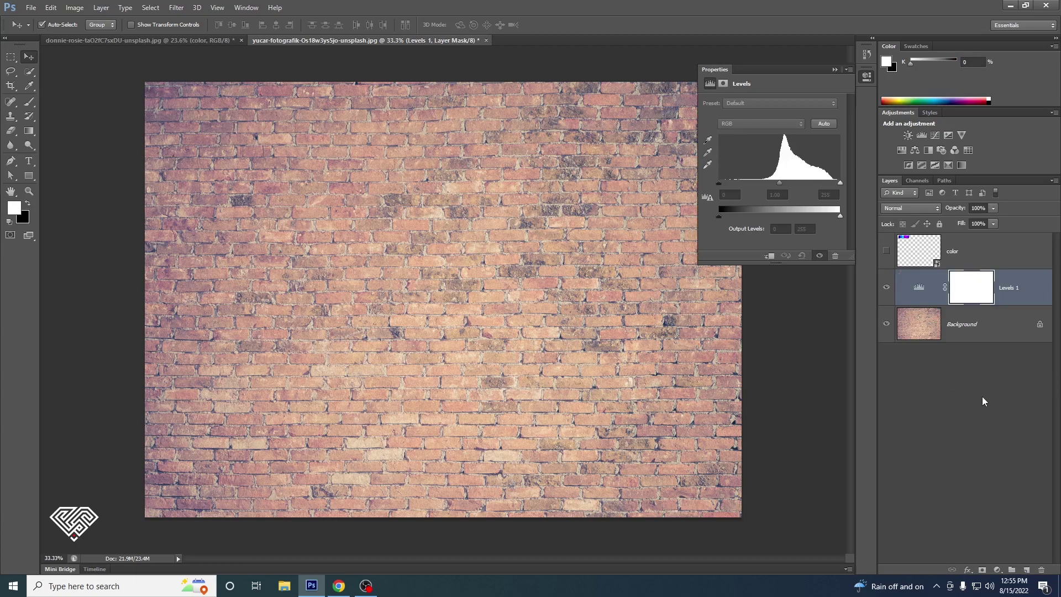
drag(840, 216, 762, 214)
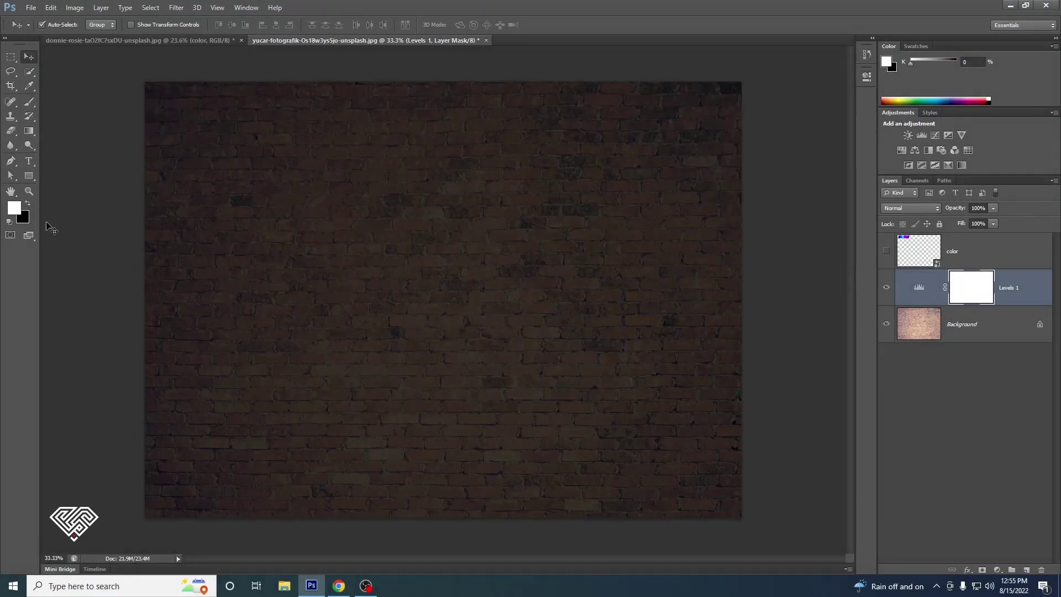
Step: Add white "NeonText" lettering in Dancing Script Bold at 500 pt near the wall's centre, and tighten its letter spacing
click(29, 161)
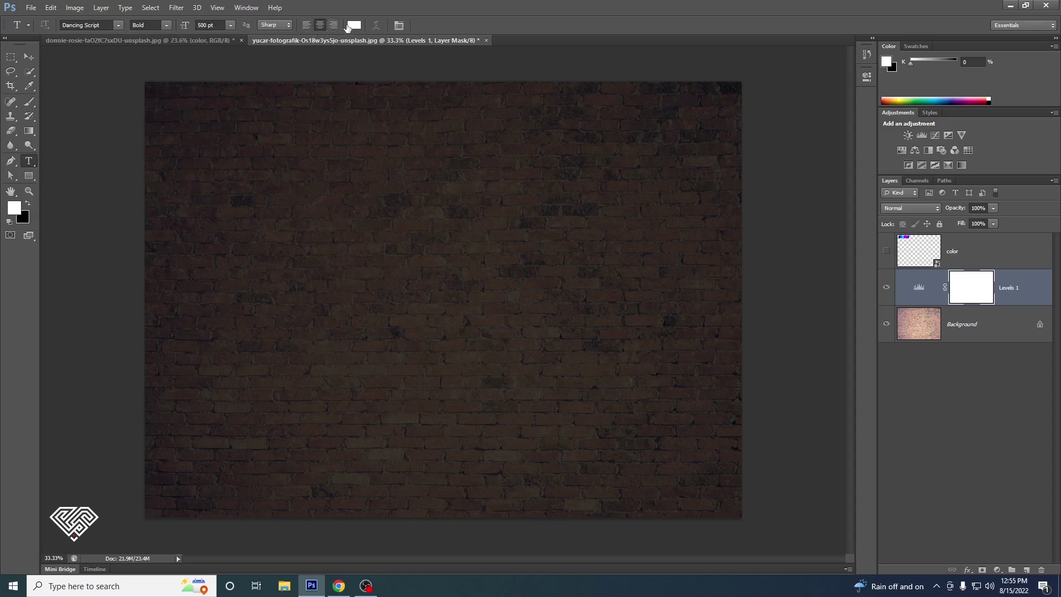
click(431, 307)
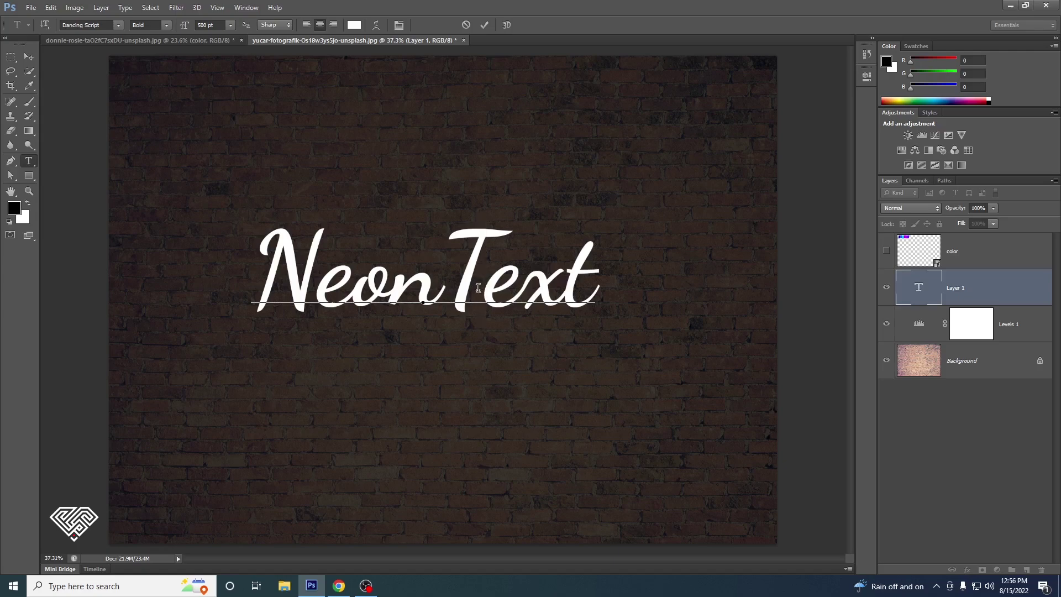
key(alt+Left)
key(alt+Left)
key(alt+Left)
key(alt+Left)
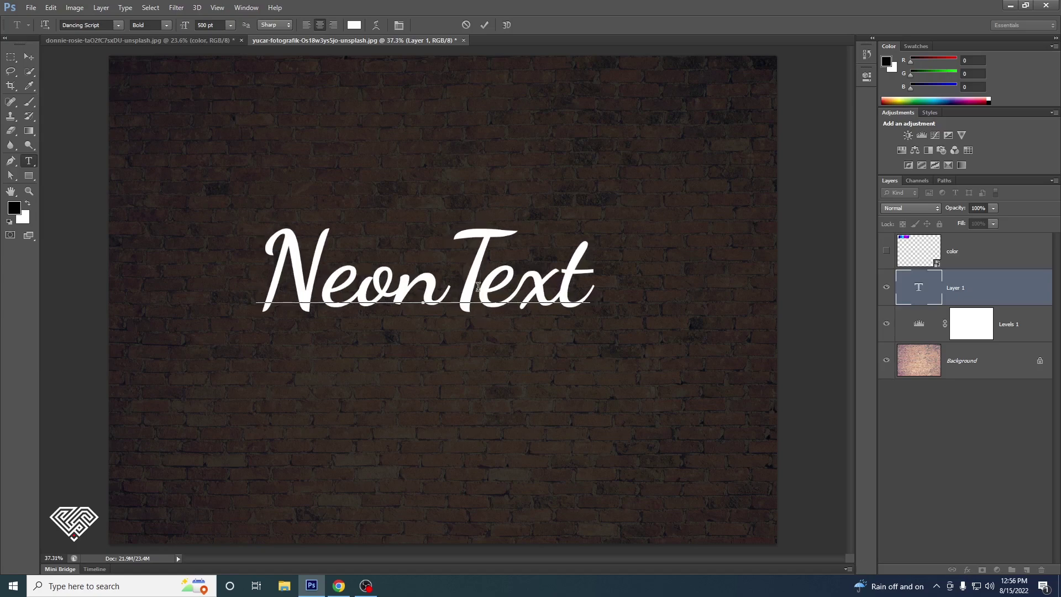
click(484, 25)
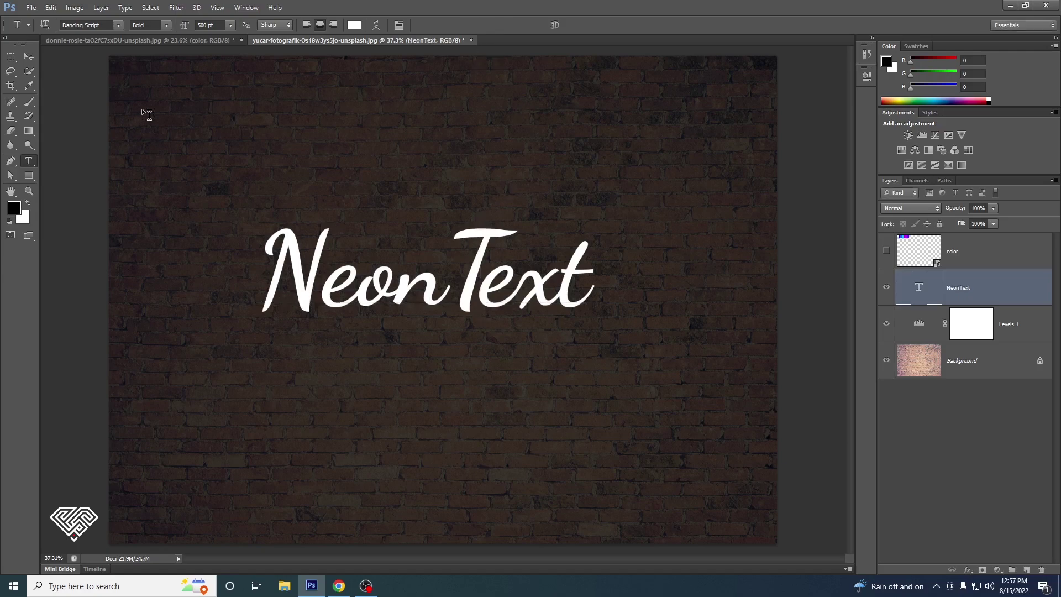
Step: Rotate the NeonText lettering to about -12.4° and shift it slightly down and to the right
key(ctrl+t)
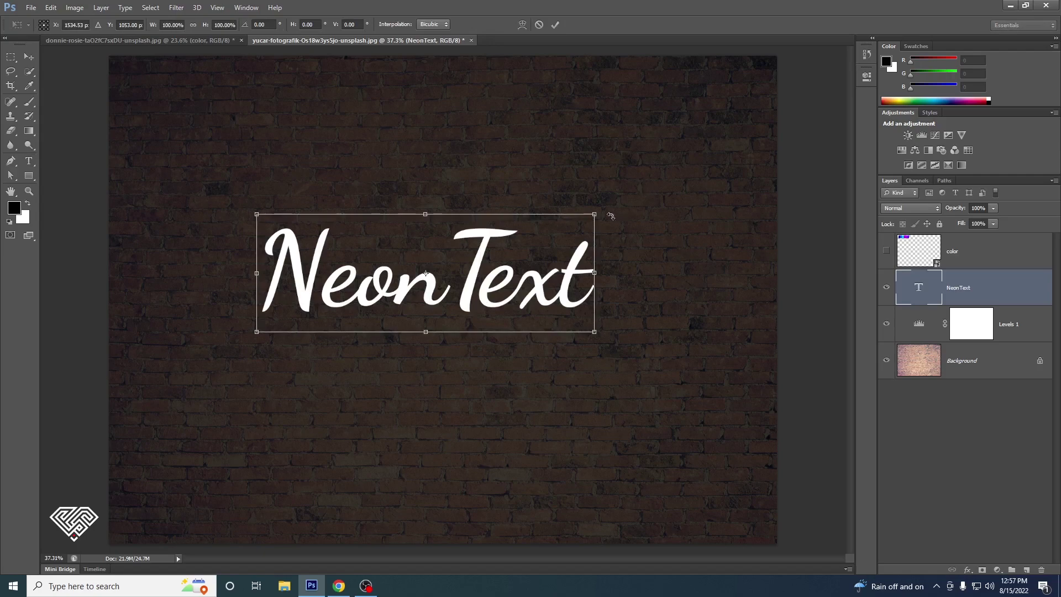
drag(611, 215, 610, 168)
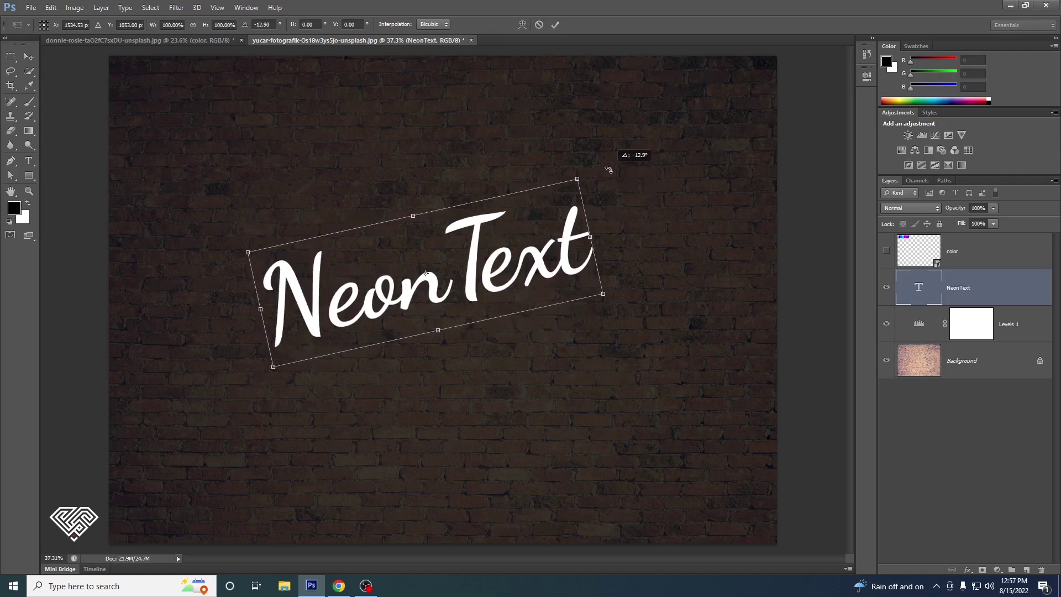
mouse_move(544, 267)
mouse_down()
mouse_move(577, 259)
mouse_move(569, 246)
mouse_move(551, 279)
mouse_up()
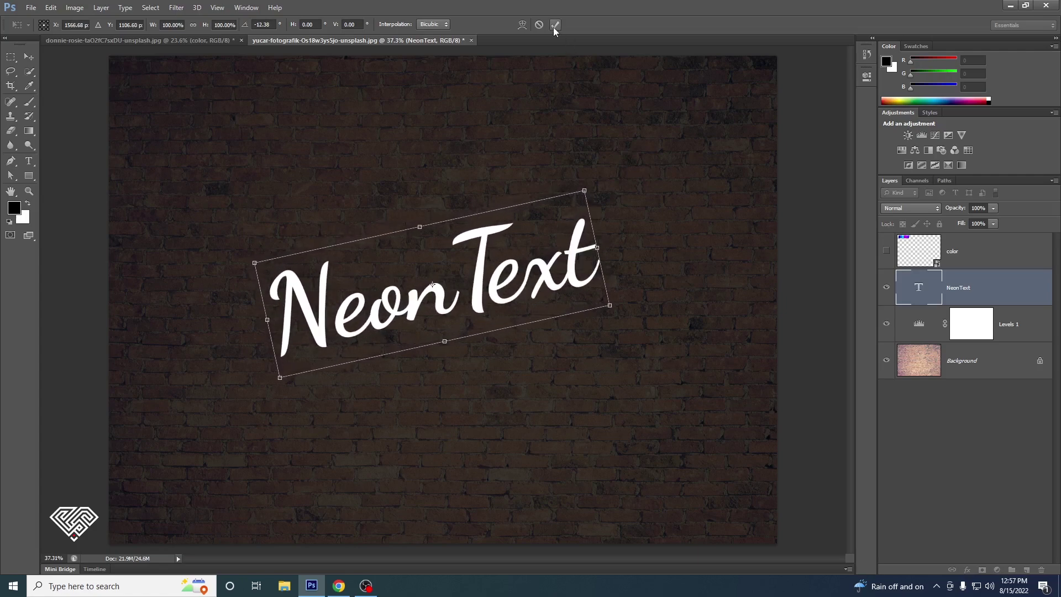
click(554, 24)
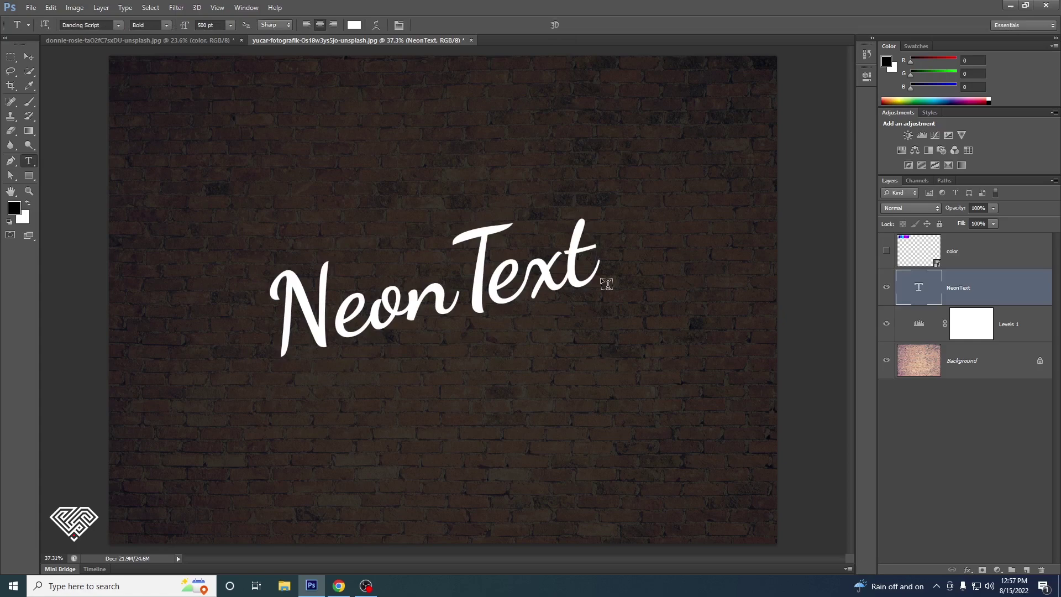
Step: Rasterize the NeonText type layer
key(v)
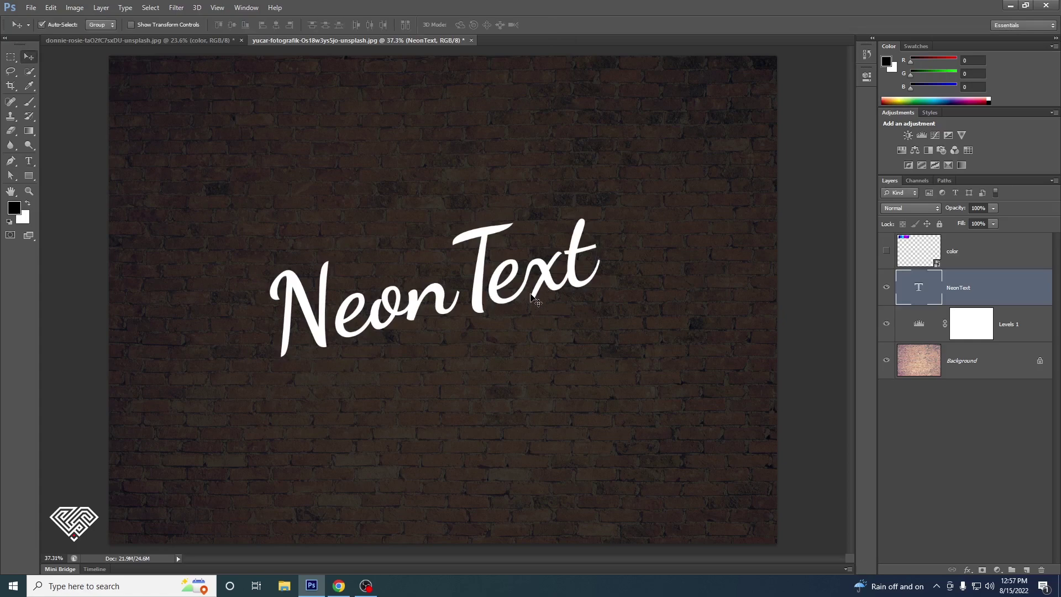
right_click(1021, 286)
click(911, 233)
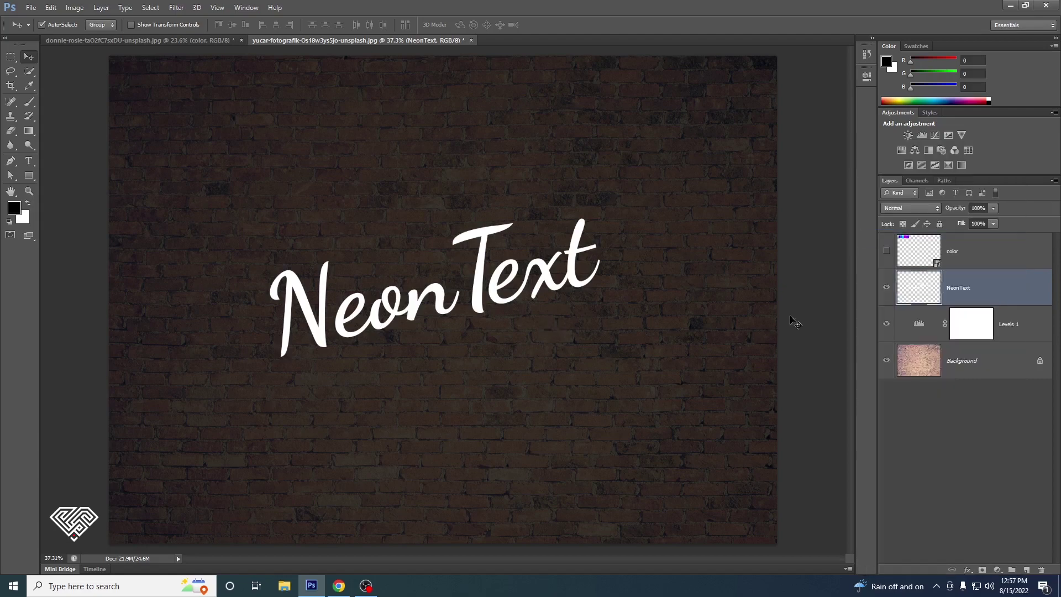
Step: Select the NeonText layer's lettering and save the selection as a new channel named "Text"
ctrl+click(926, 286)
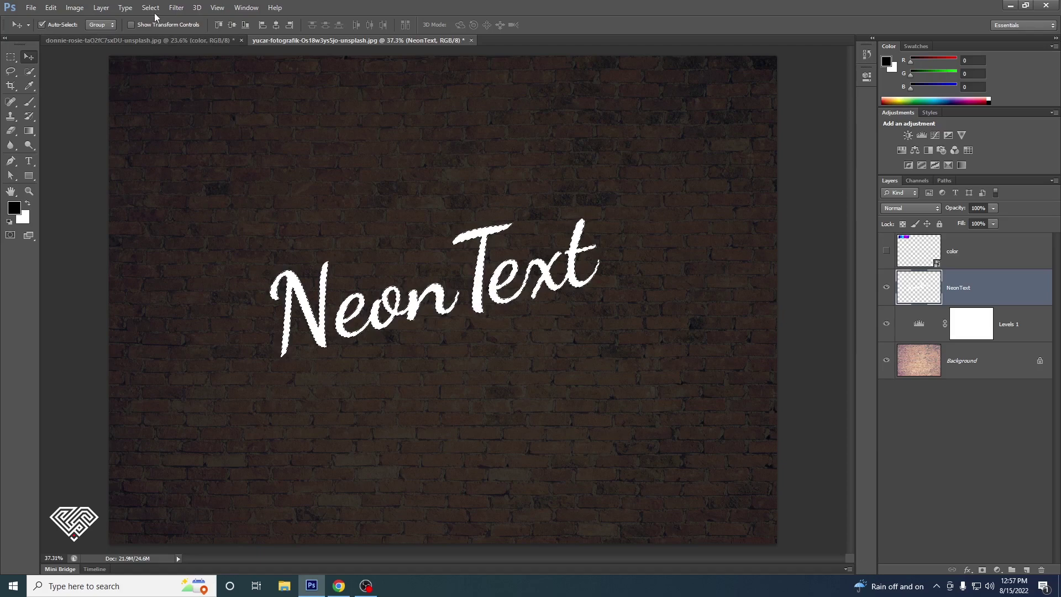
click(150, 8)
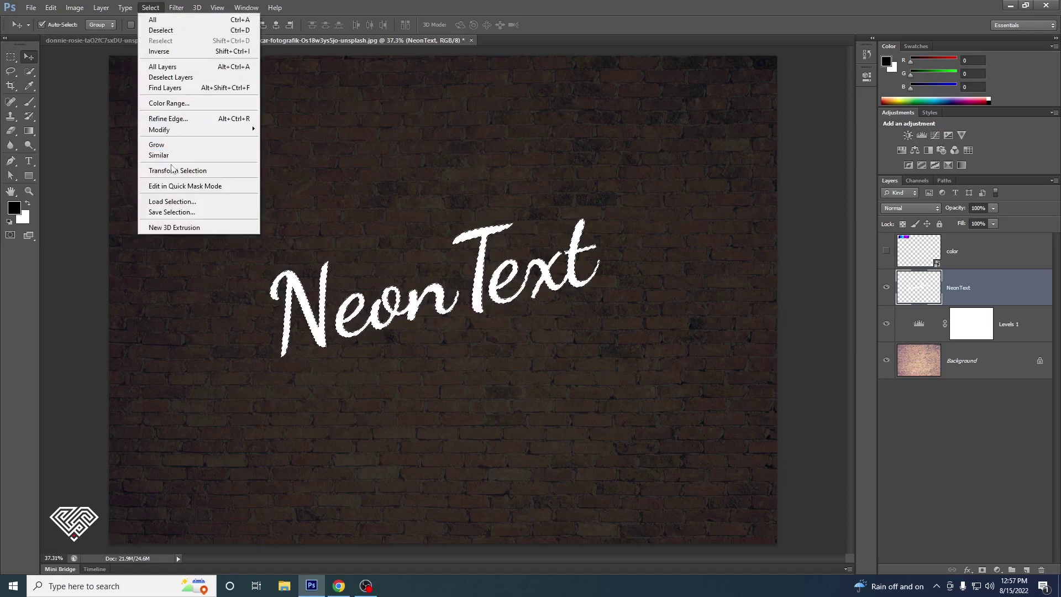
click(168, 212)
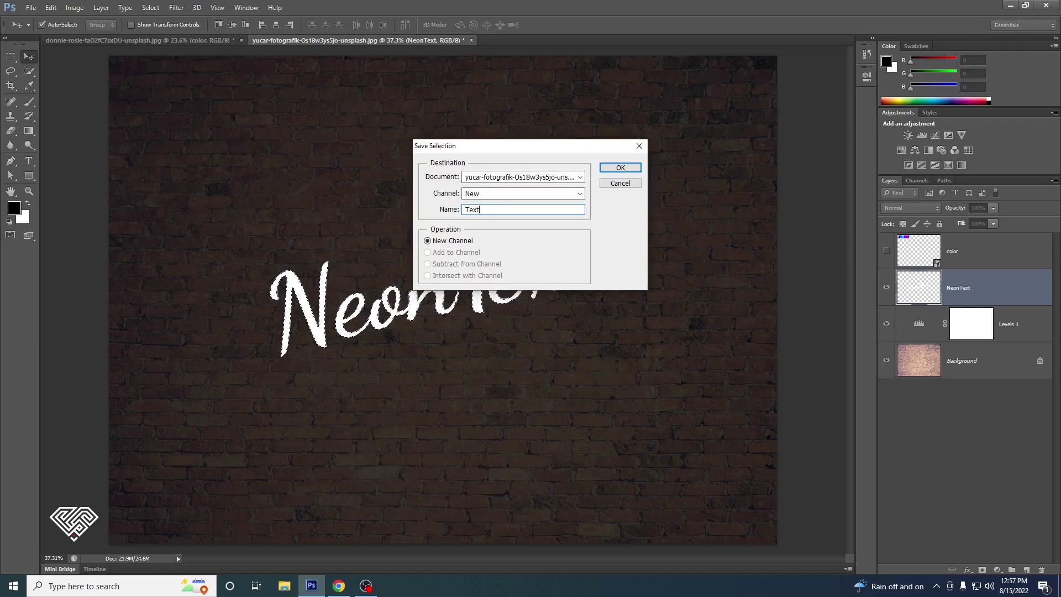
click(618, 168)
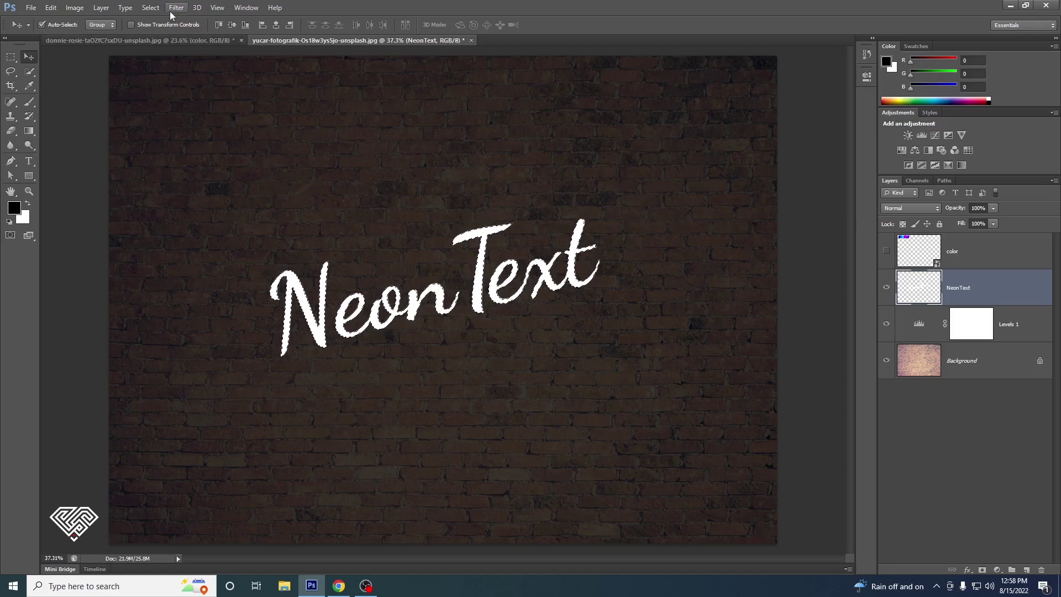
Step: Contract the lettering selection by 6 pixels, delete the white fill inside it to leave an outline, and deselect
click(151, 7)
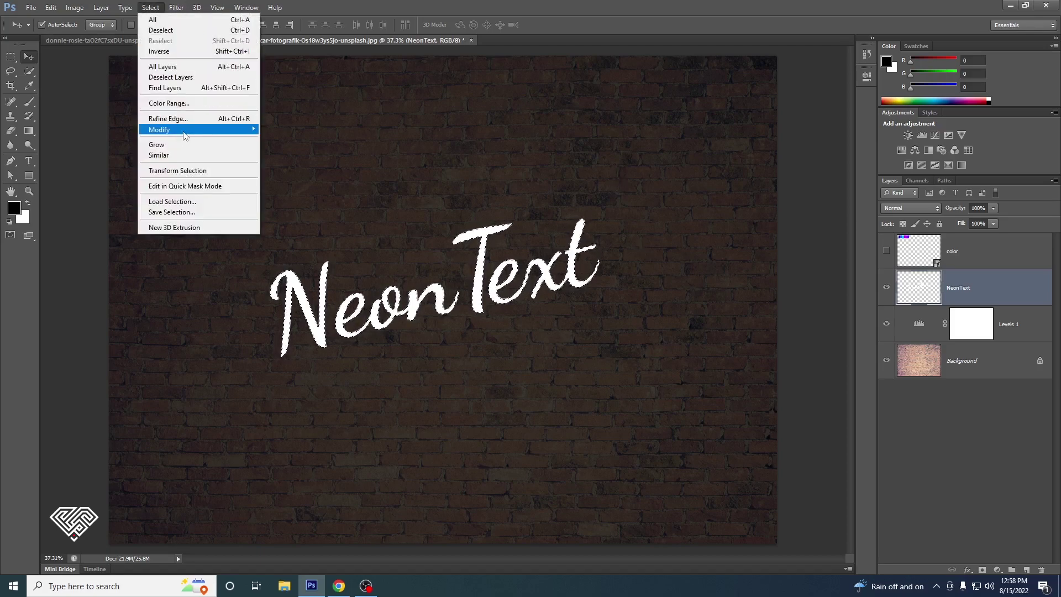
mouse_move(222, 132)
click(294, 162)
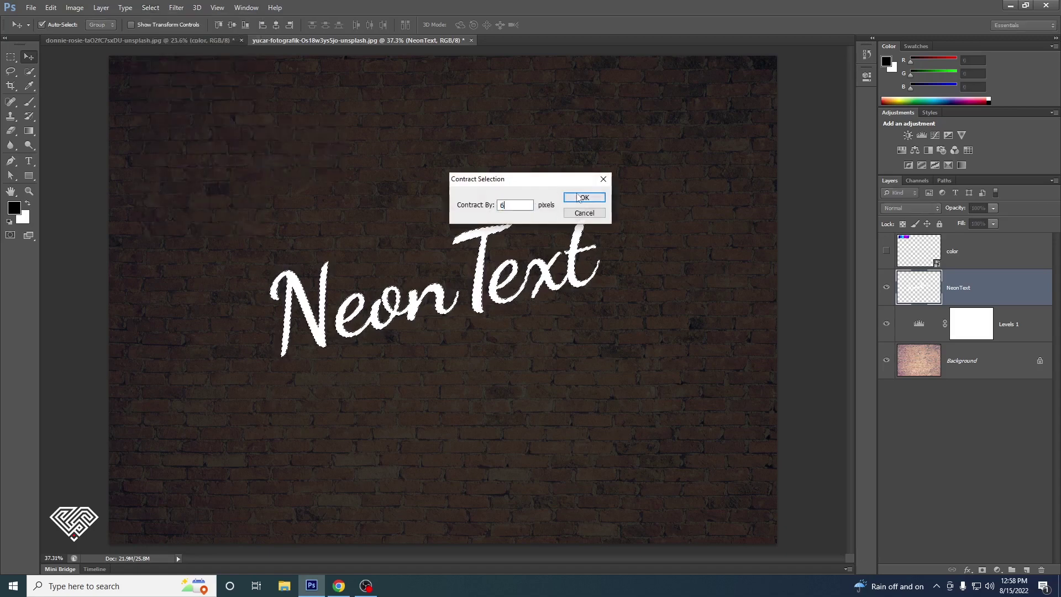
text(6)
click(579, 197)
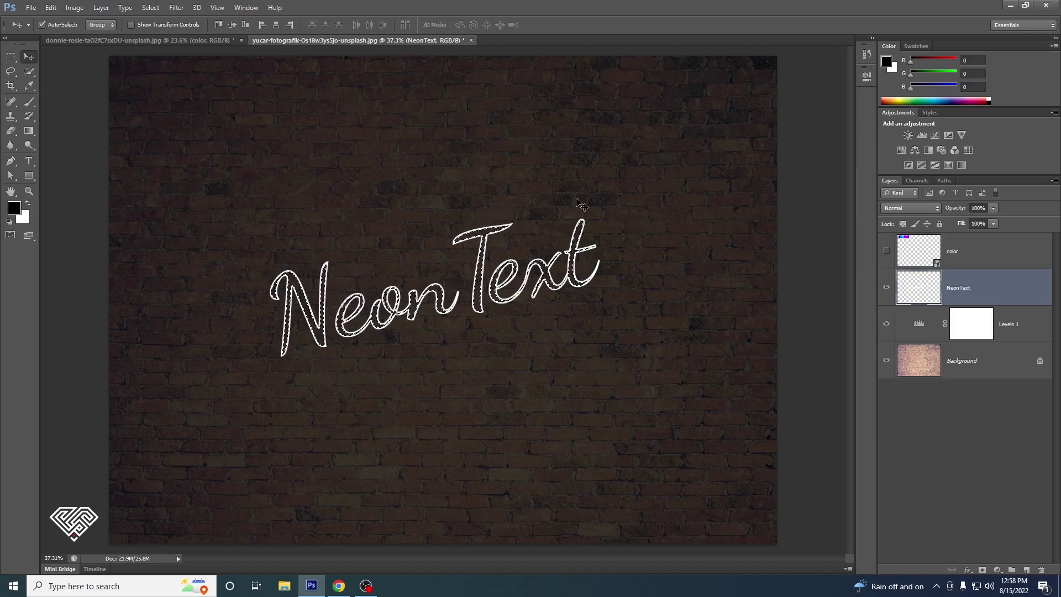
key(ctrl+d)
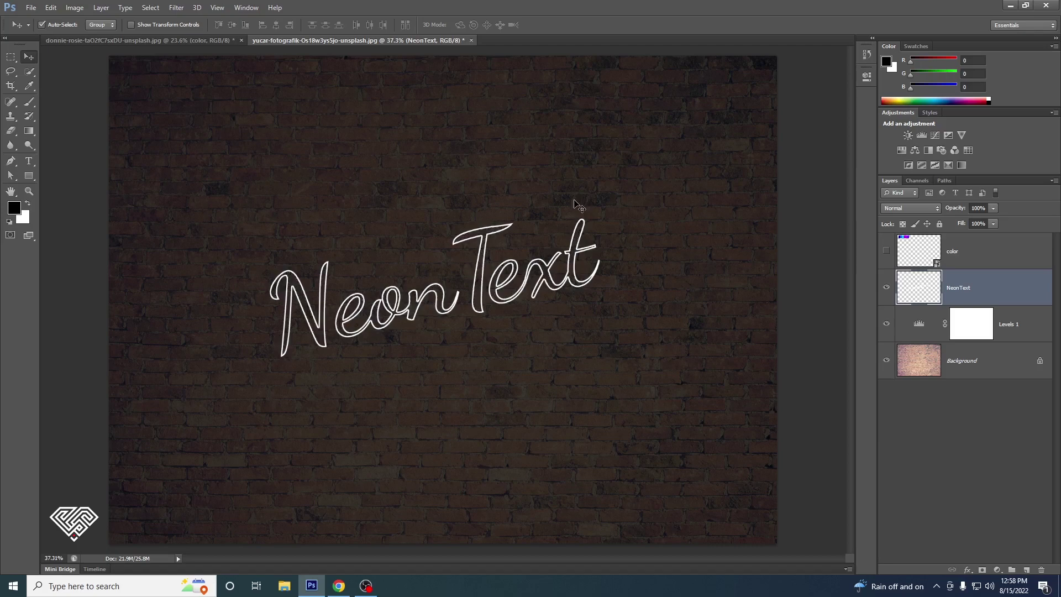
Step: Show the color swatch layer and nudge the swatches slightly down on the wall
key(ctrl+0)
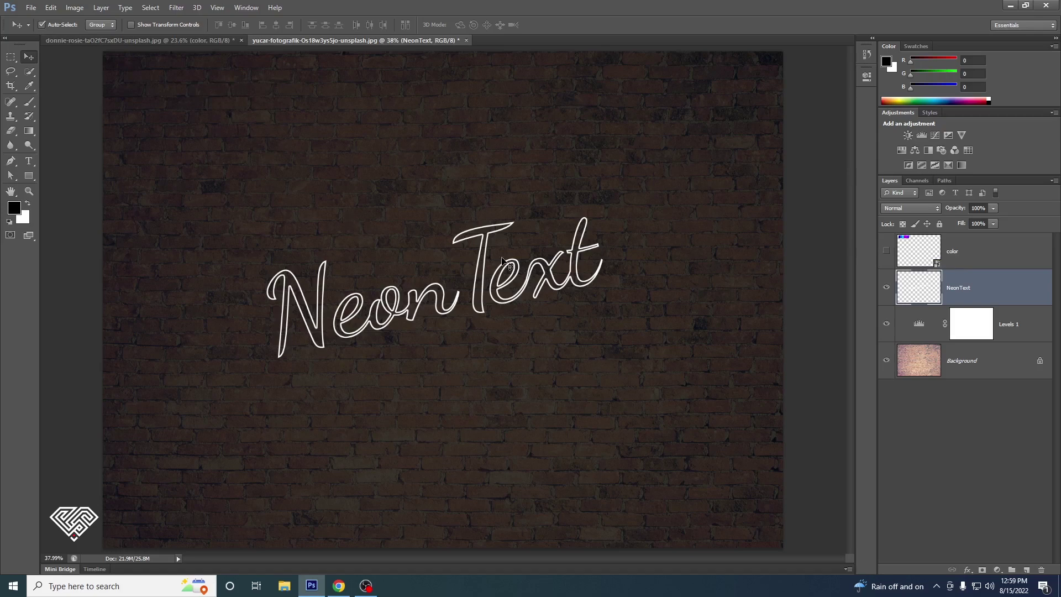
click(887, 251)
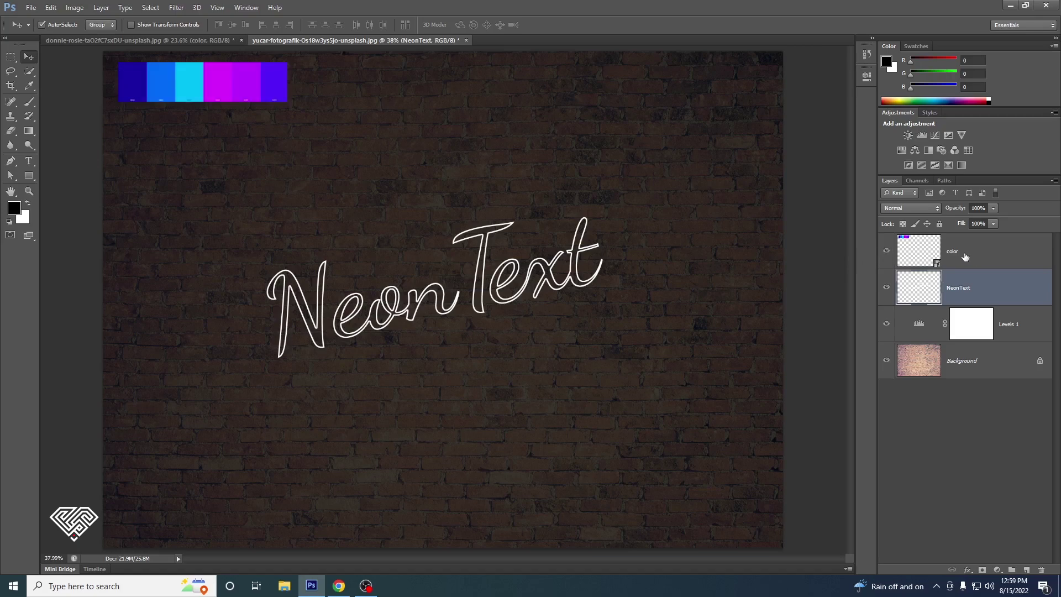
drag(208, 84, 208, 88)
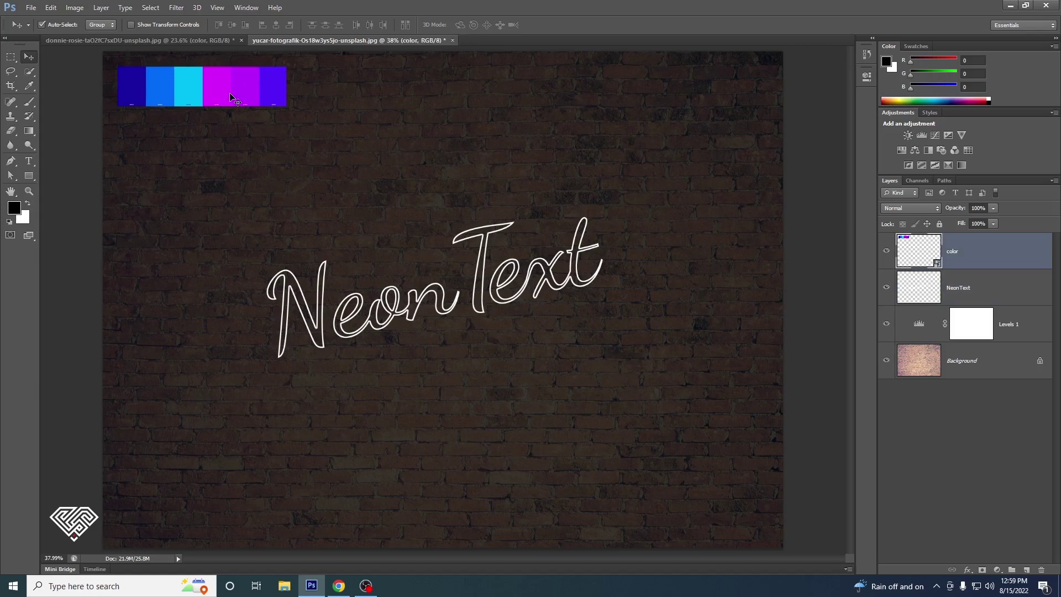
Step: Apply a Color Overlay to the NeonText layer using cyan 00c0f9 sampled from the swatches
click(960, 287)
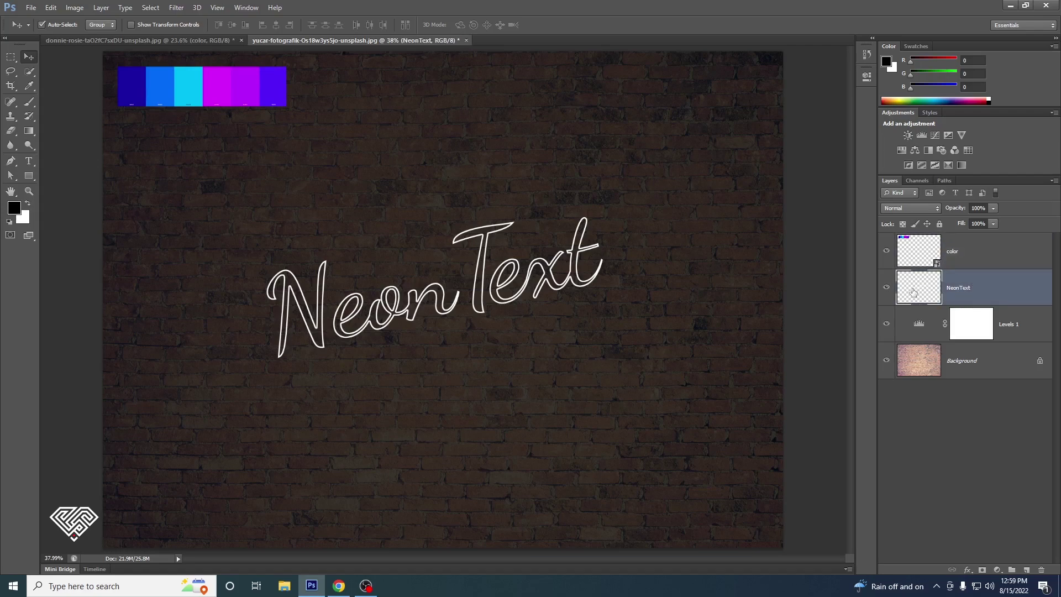
double_click(920, 291)
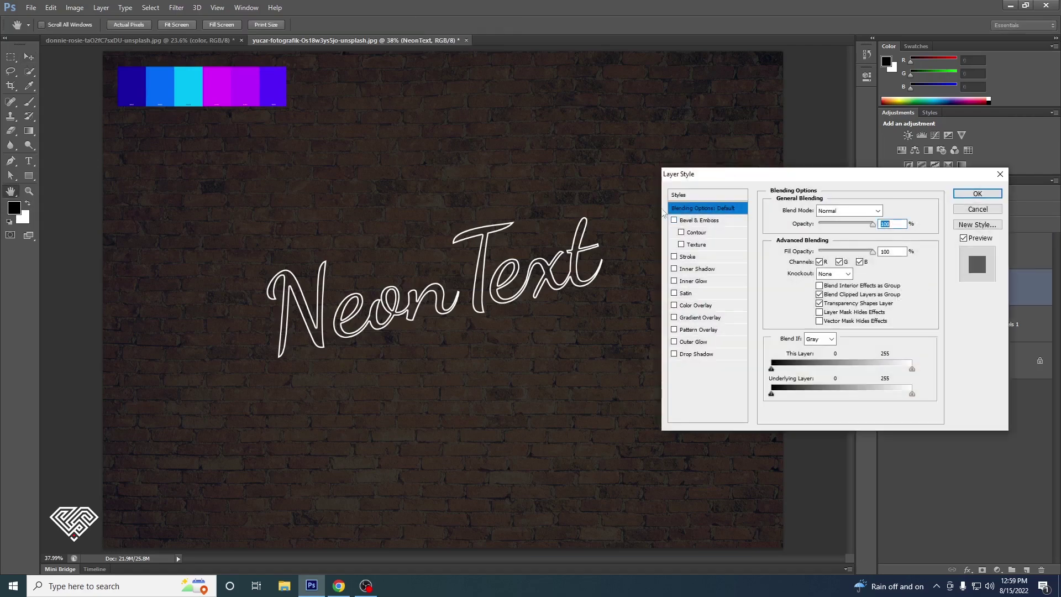
drag(747, 180, 705, 198)
click(647, 323)
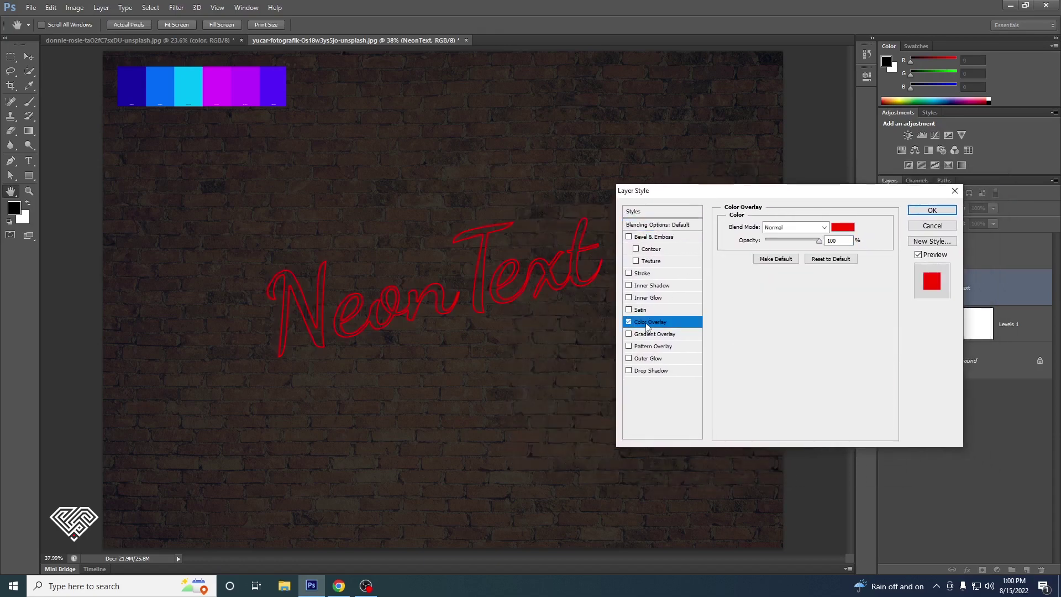
click(843, 228)
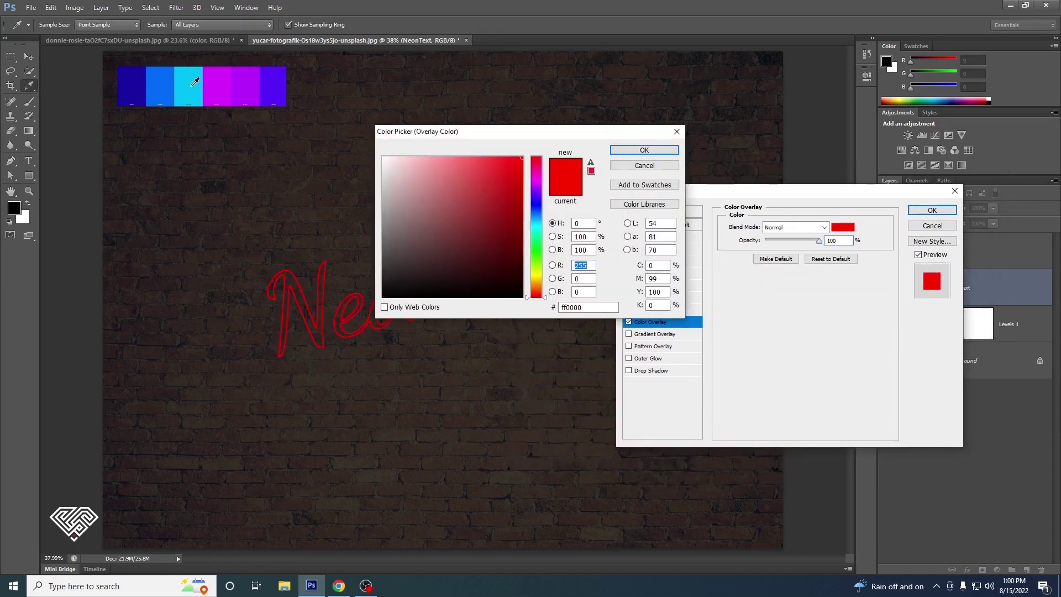
click(195, 83)
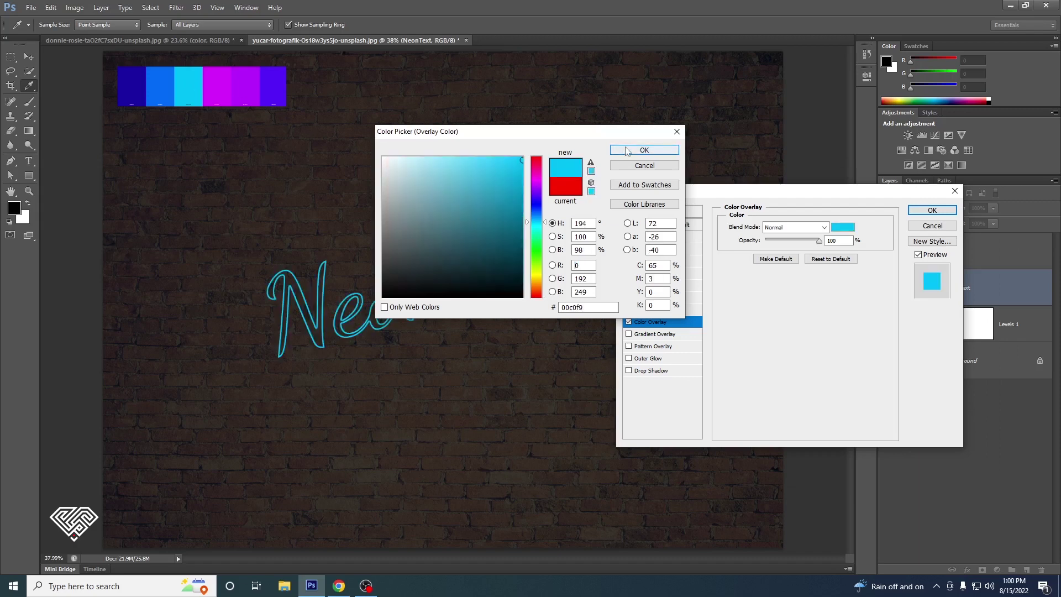
click(644, 150)
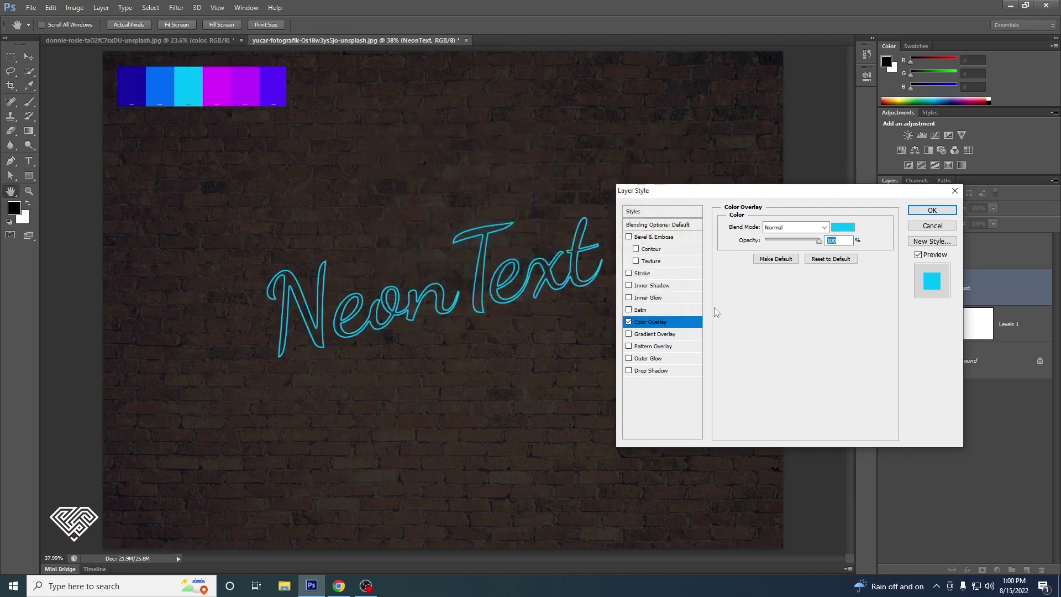
Step: Add an Outer Glow to the NeonText layer in Normal blend mode with blue 006af9 sampled from the swatches and a size of 15 px
click(644, 359)
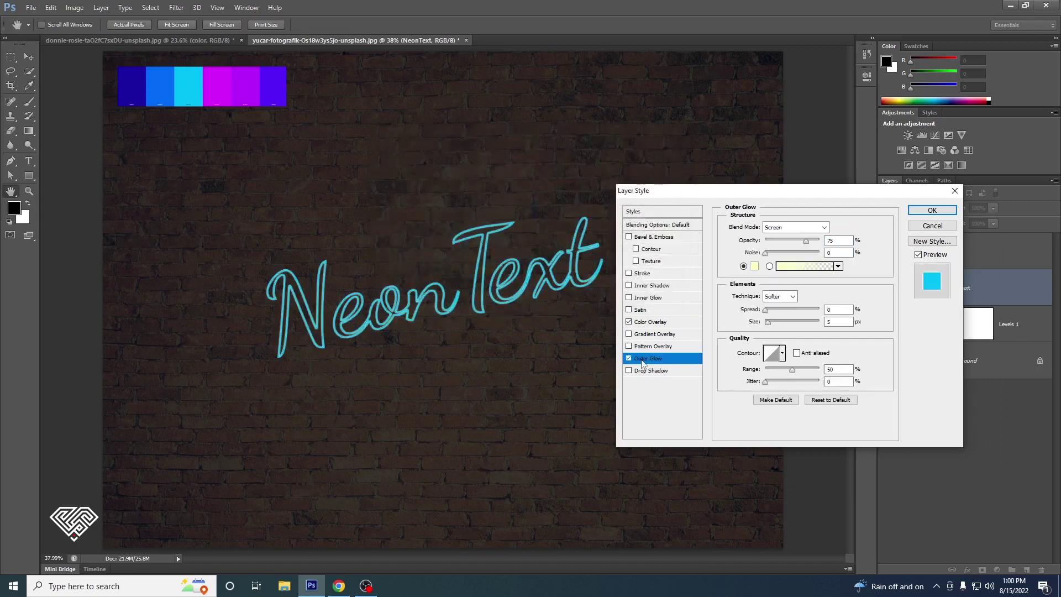
click(789, 228)
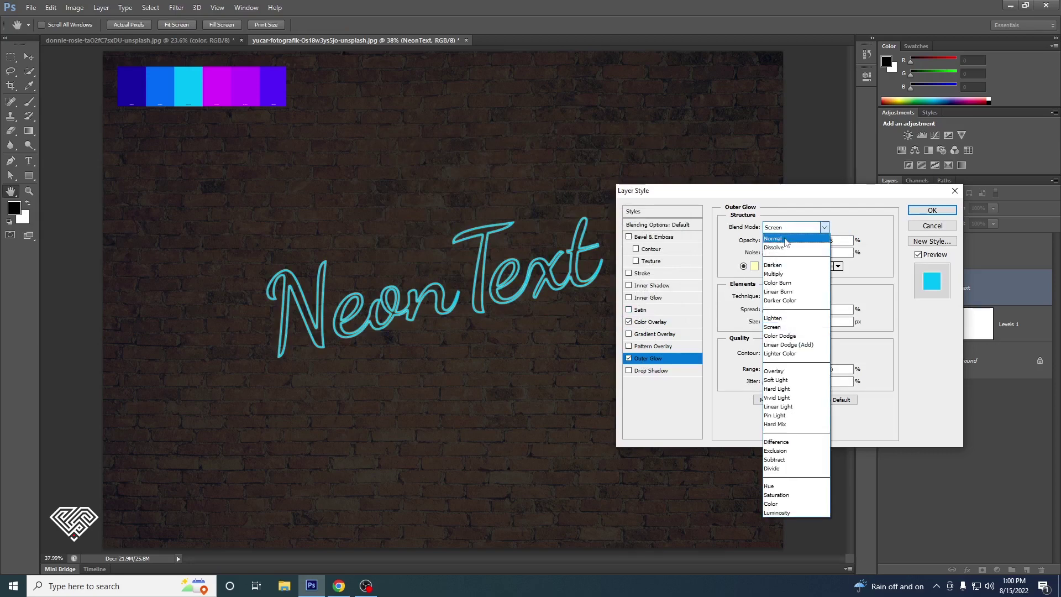
click(784, 239)
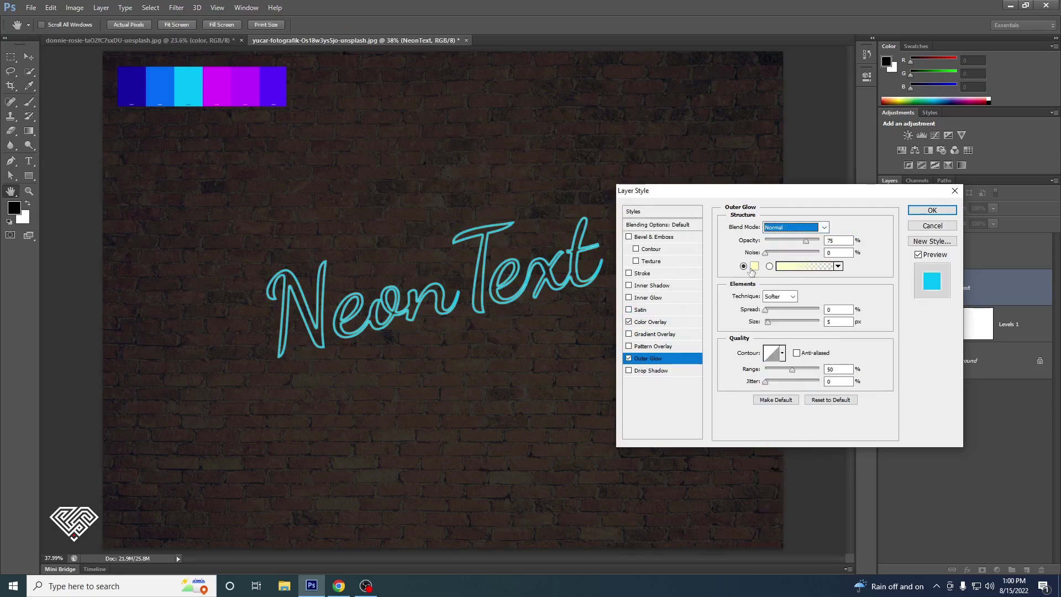
click(755, 266)
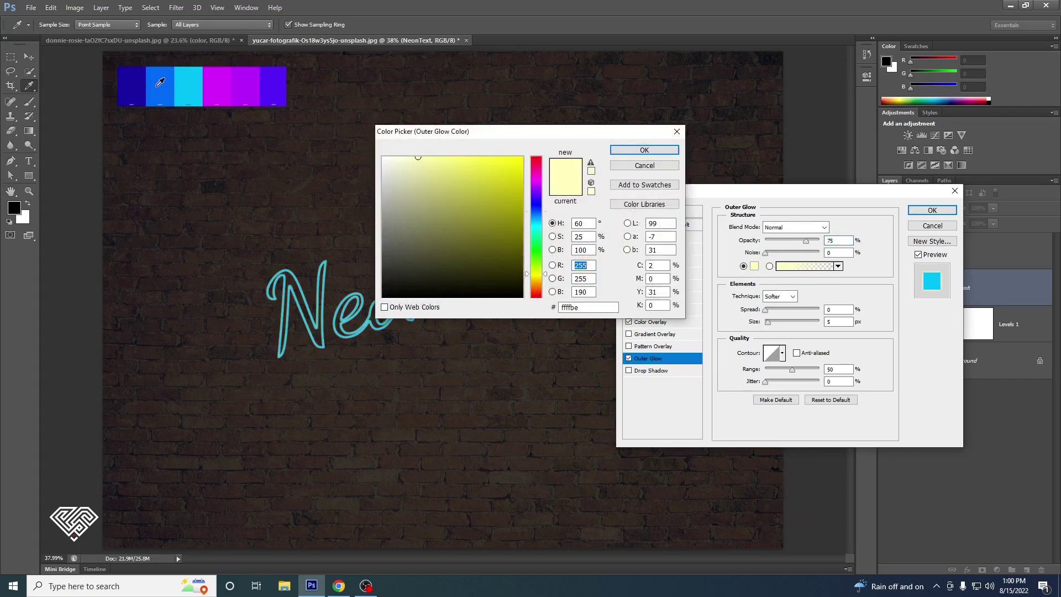
click(160, 82)
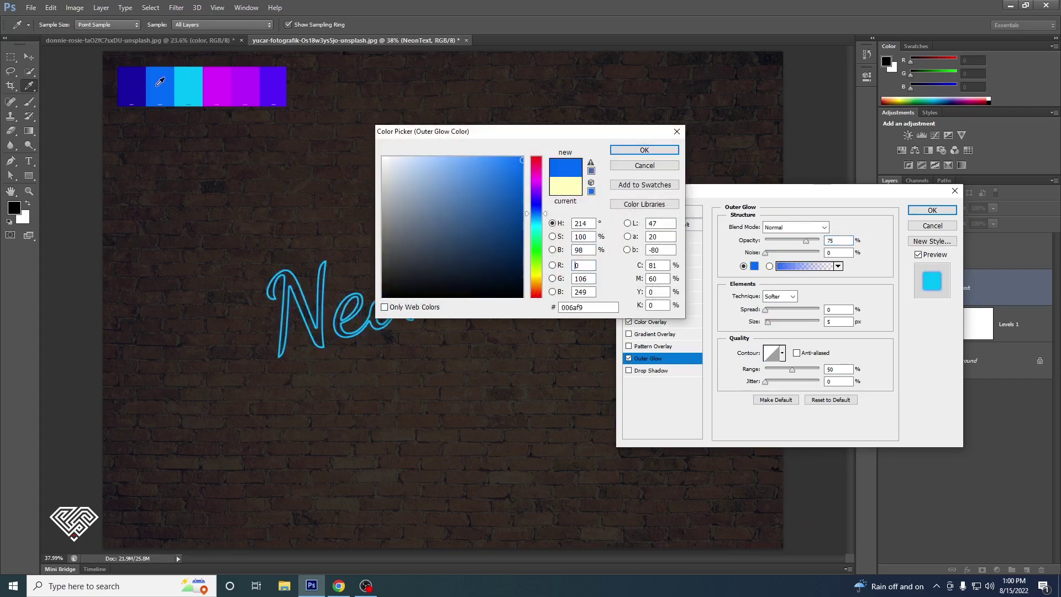
click(644, 151)
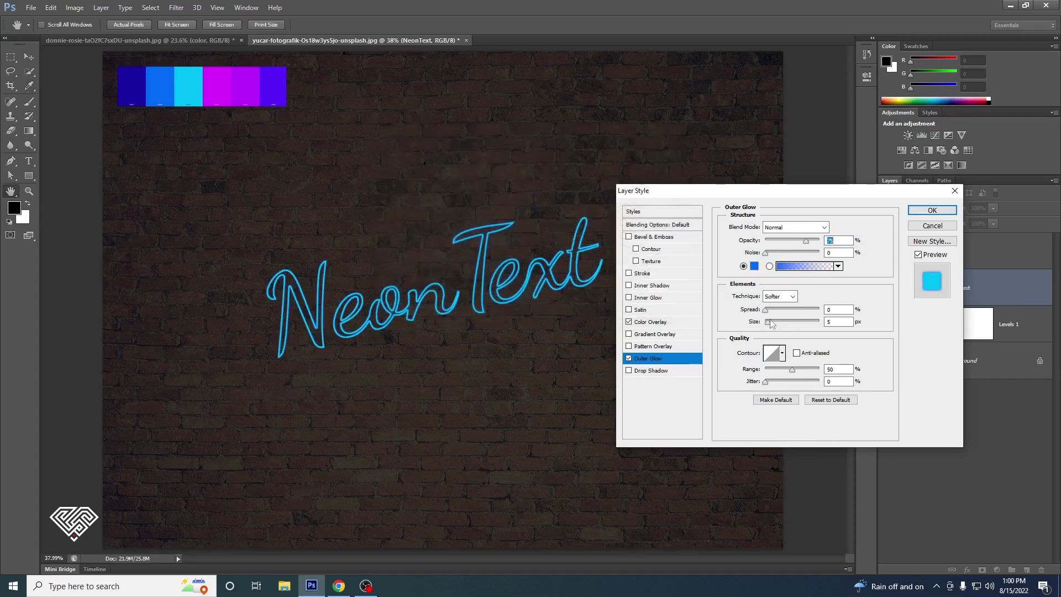
click(831, 322)
double_click(828, 322)
text(15)
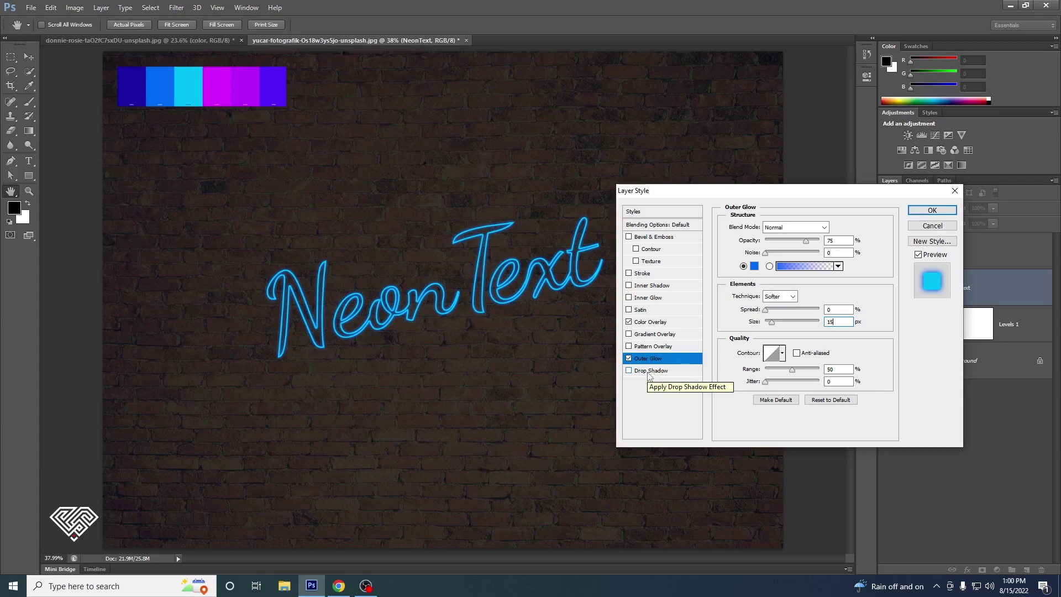
Step: Add a Drop Shadow to the NeonText layer with 100% opacity, a 120° angle and a size of 10 px
click(650, 372)
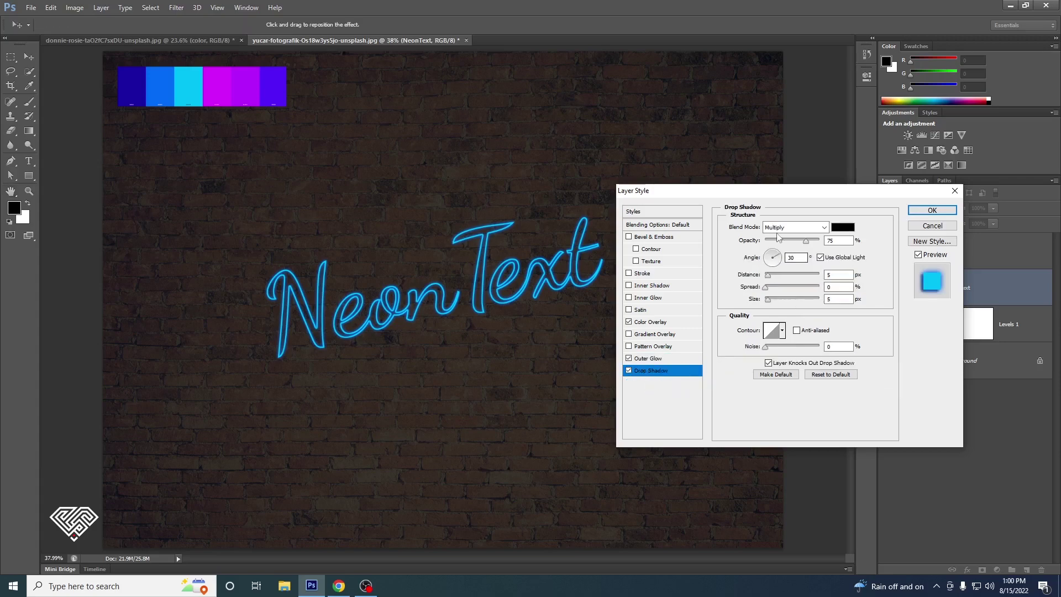
drag(807, 242, 822, 241)
click(798, 258)
text(120)
click(839, 299)
text(10)
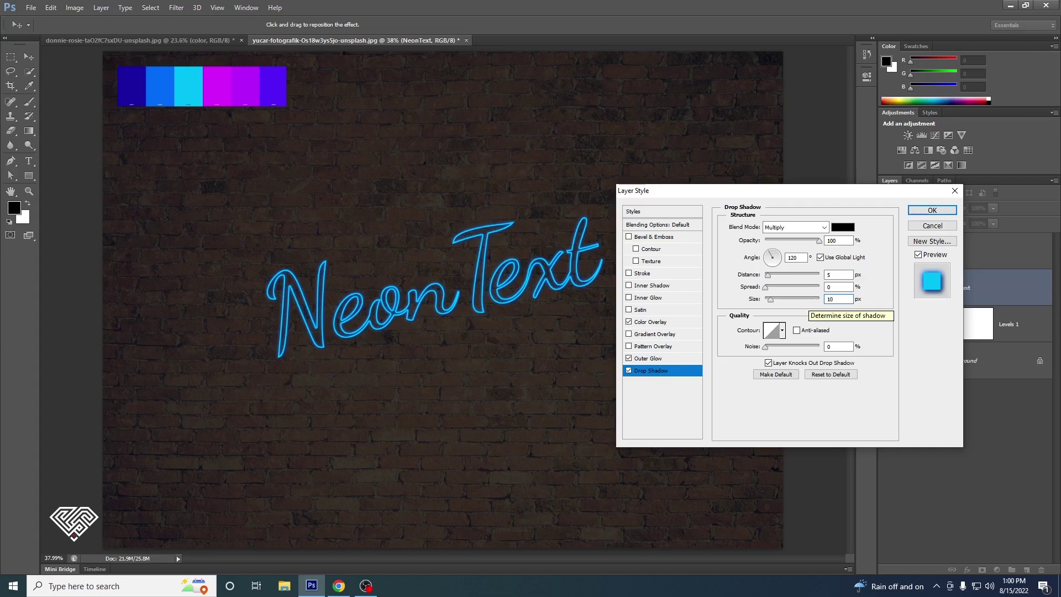
click(932, 210)
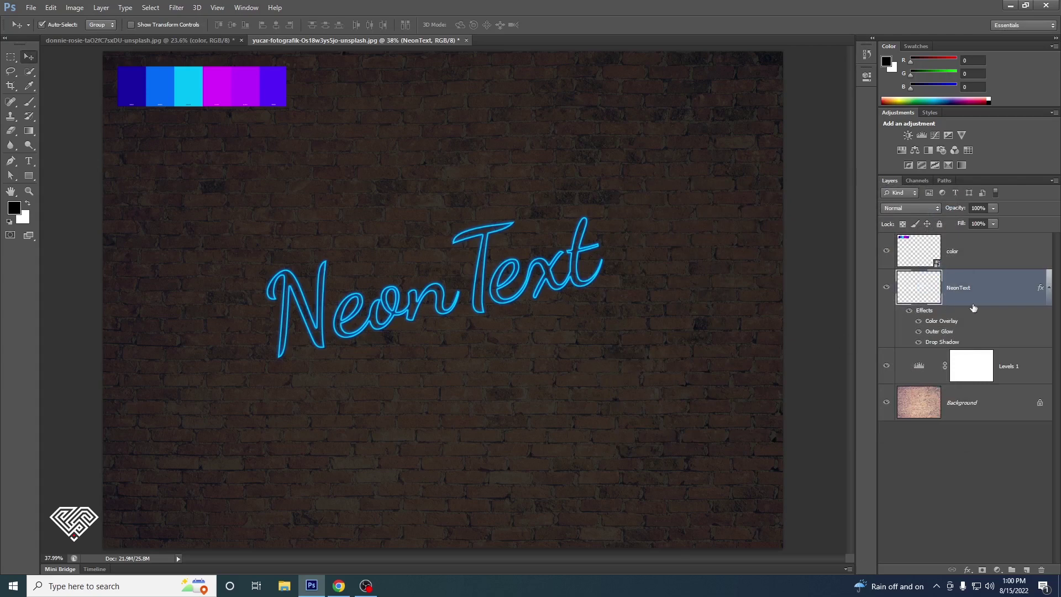
Step: Duplicate the NeonText layer and set the copy's Outer Glow to Color Dodge at 100% opacity
key(ctrl+j)
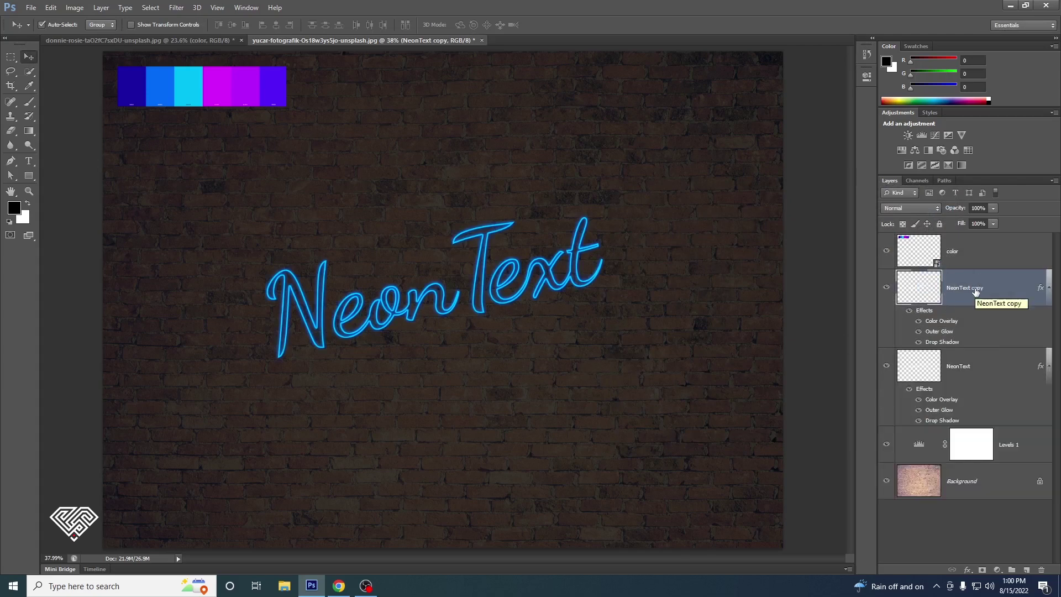
double_click(939, 332)
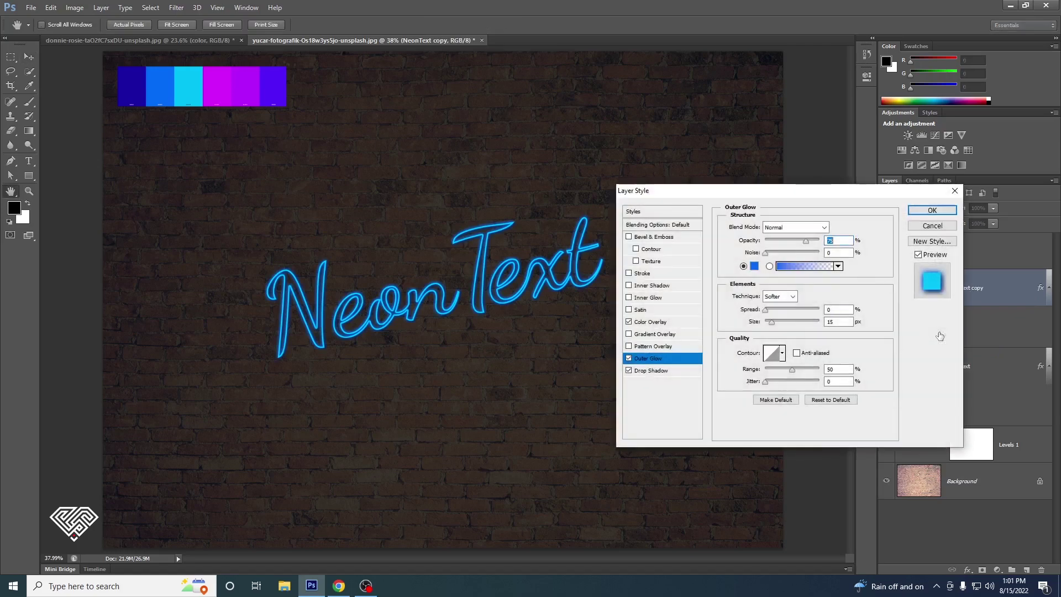
click(790, 227)
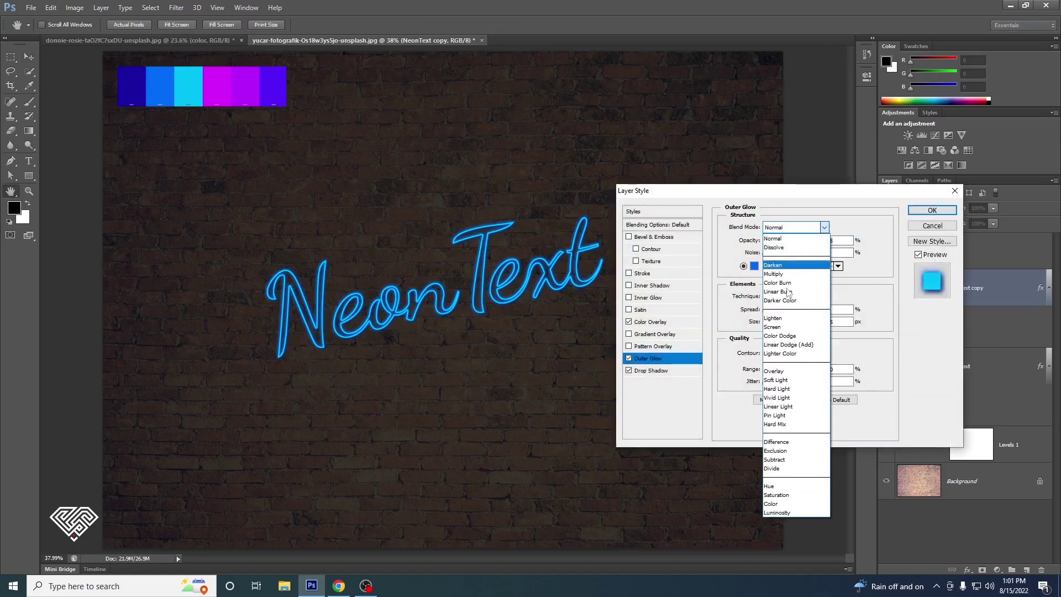
click(795, 336)
drag(807, 241, 850, 245)
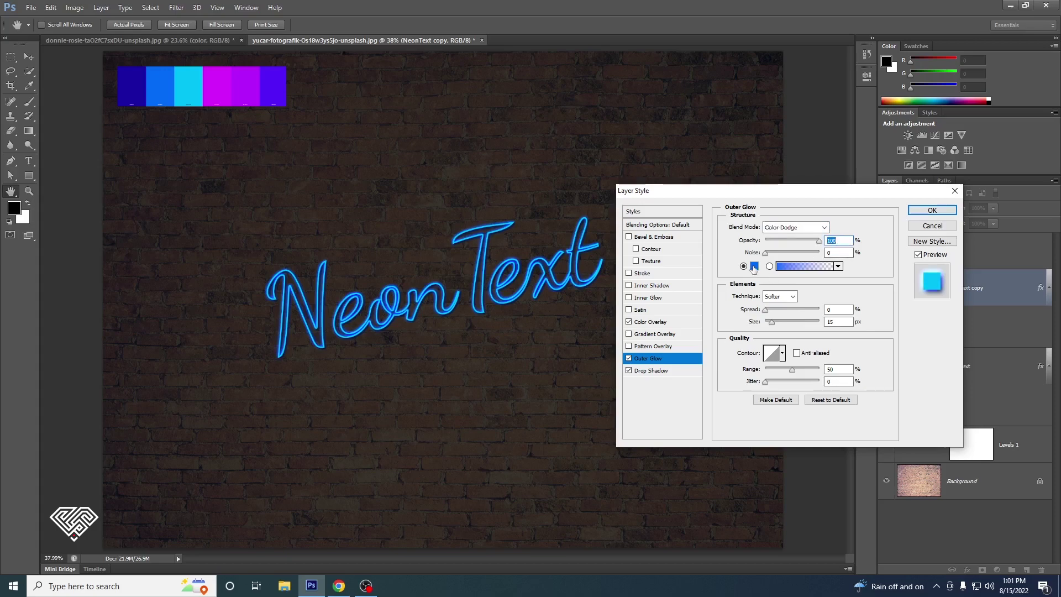
Step: Give the copy's Outer Glow cyan 00c0f9 from the swatches and a much larger size, and turn off its Drop Shadow
click(755, 267)
click(193, 81)
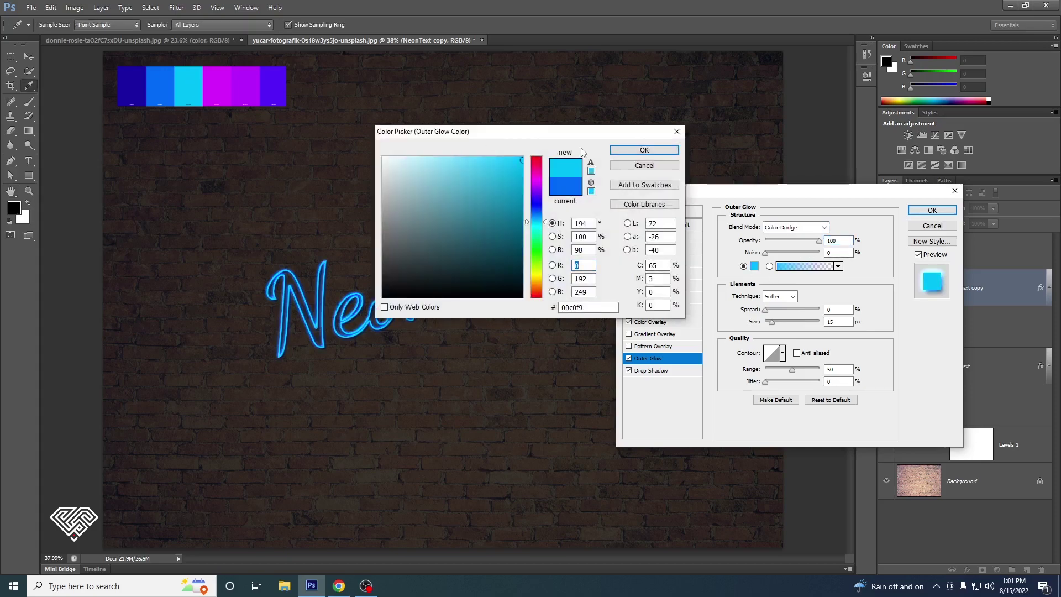
click(620, 153)
drag(772, 321, 798, 327)
drag(800, 325, 800, 325)
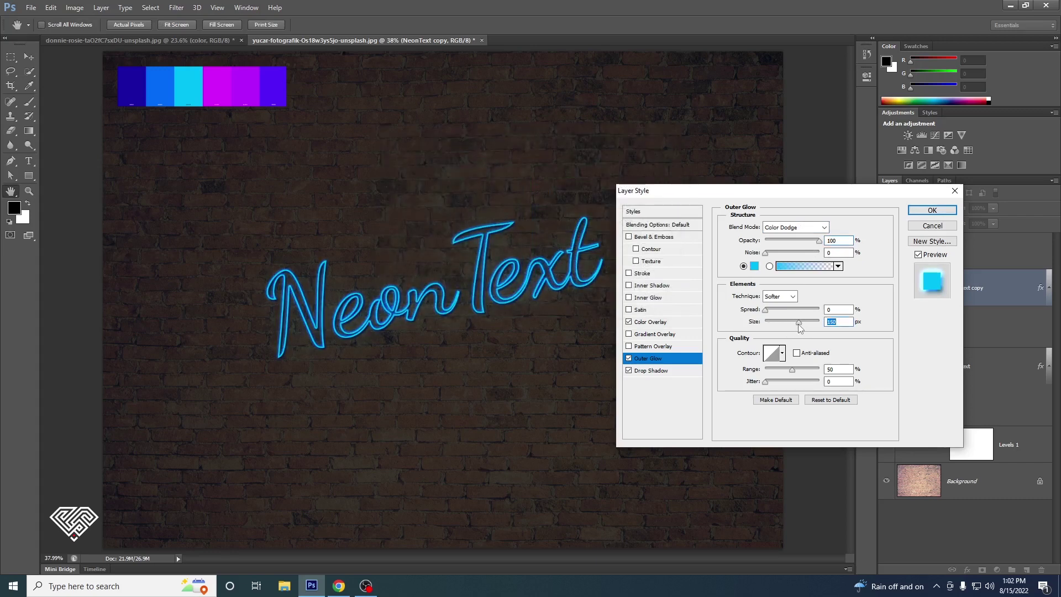
click(629, 371)
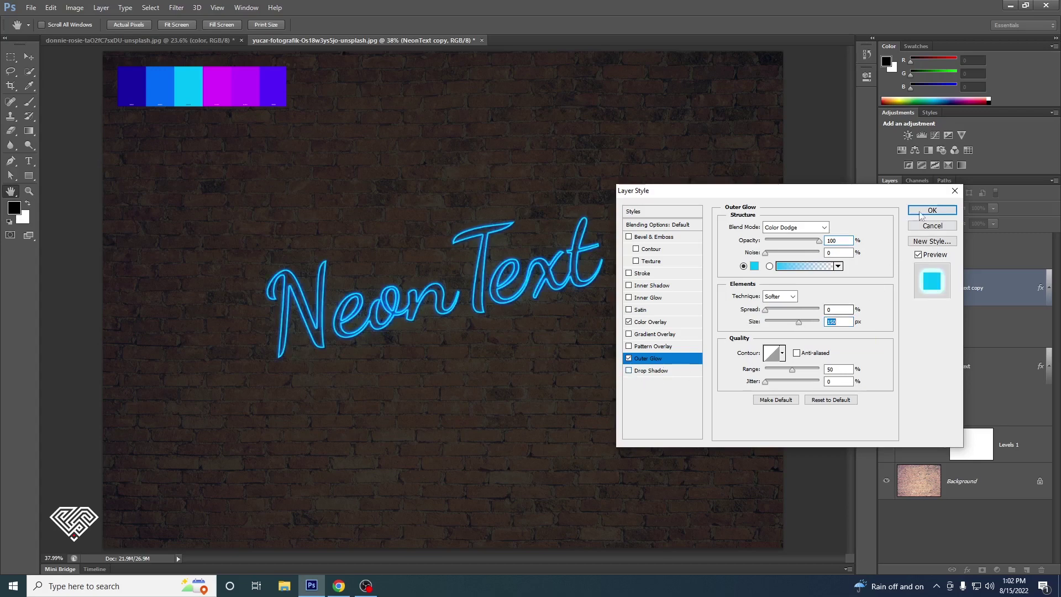
click(921, 215)
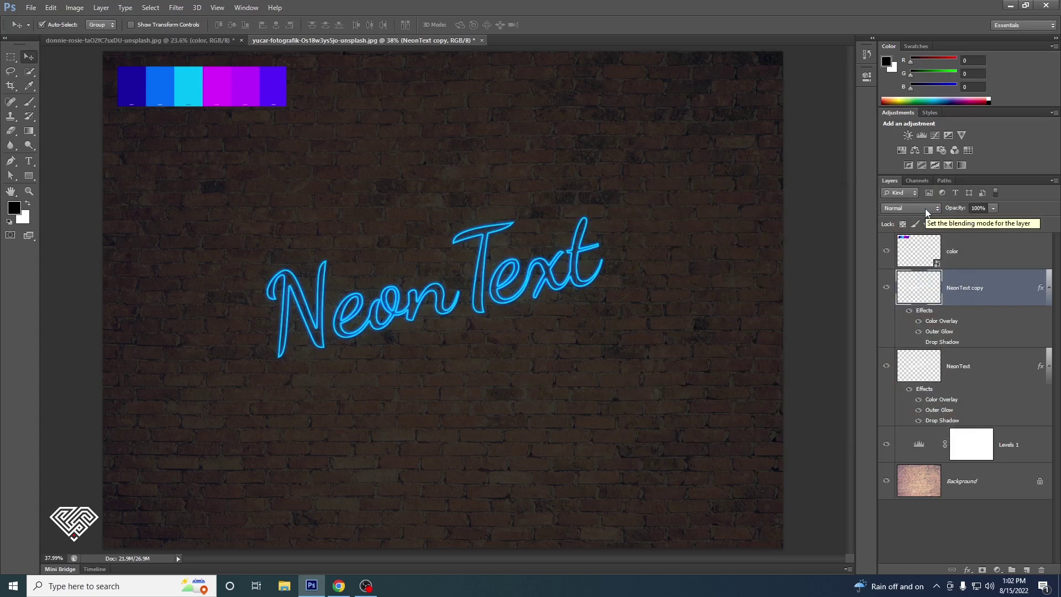
Step: Create a new layer above NeonText copy, load that copy's outline as a selection, and contract it by 2 pixels
click(1026, 570)
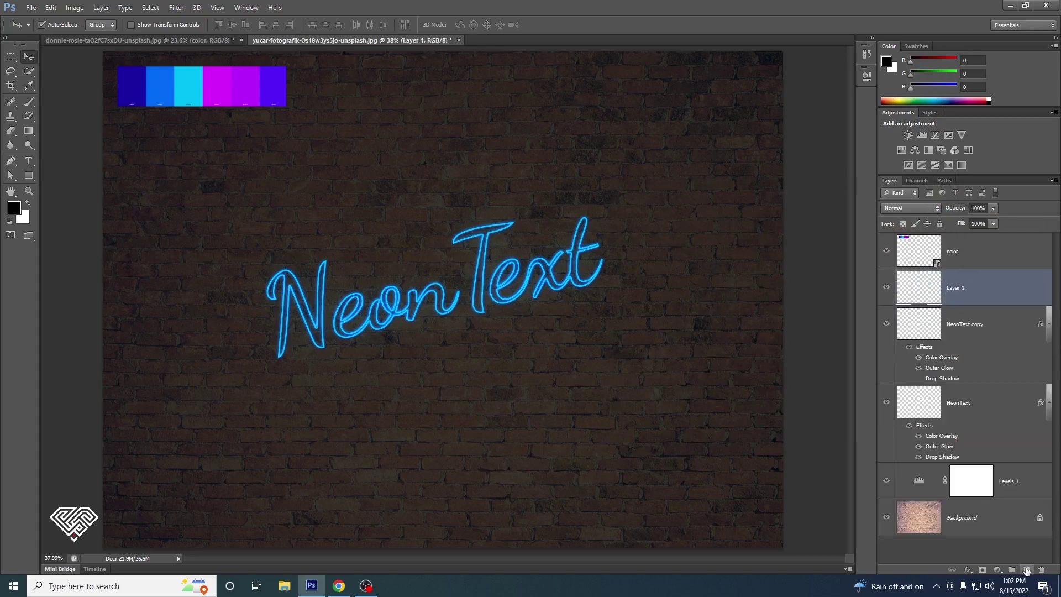
ctrl+click(920, 326)
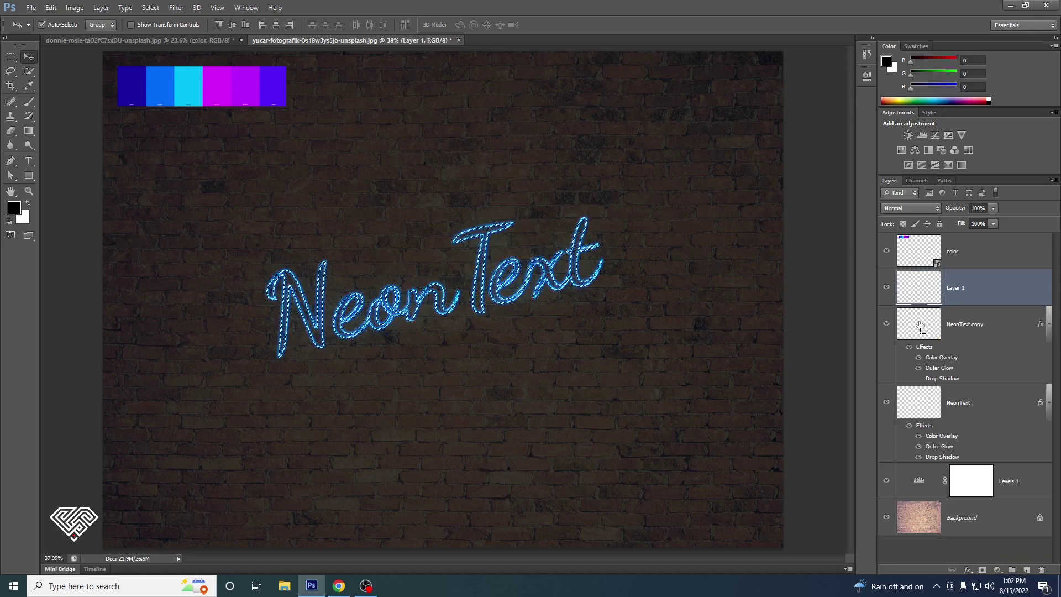
click(150, 7)
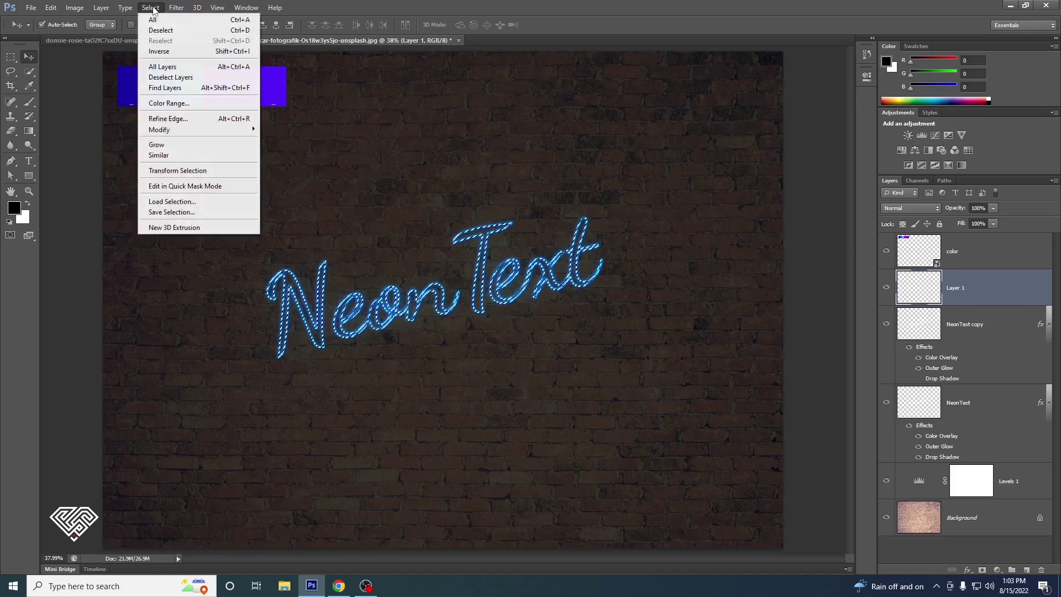
mouse_move(171, 133)
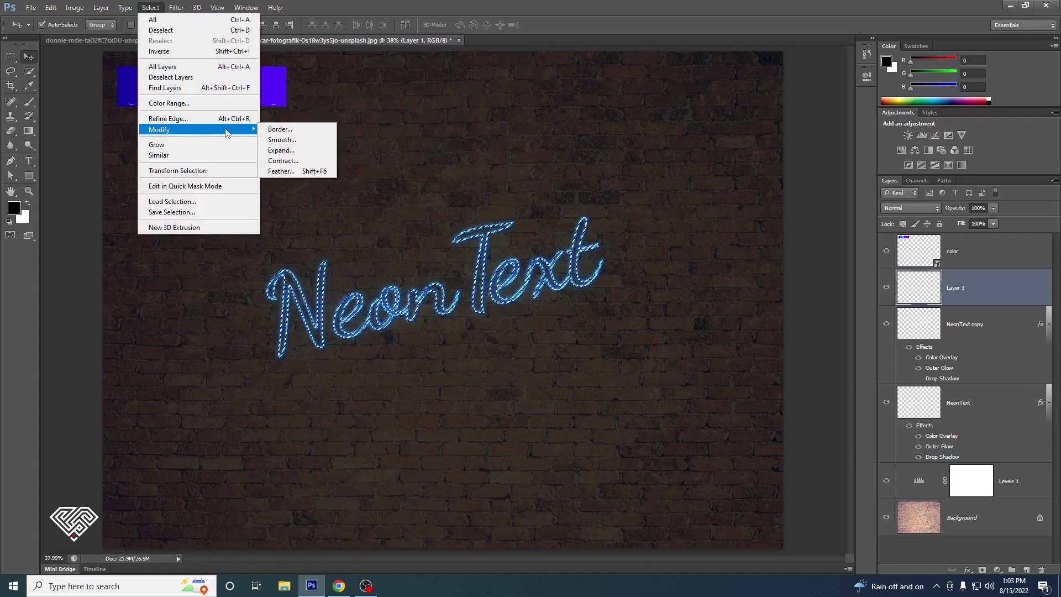
click(299, 161)
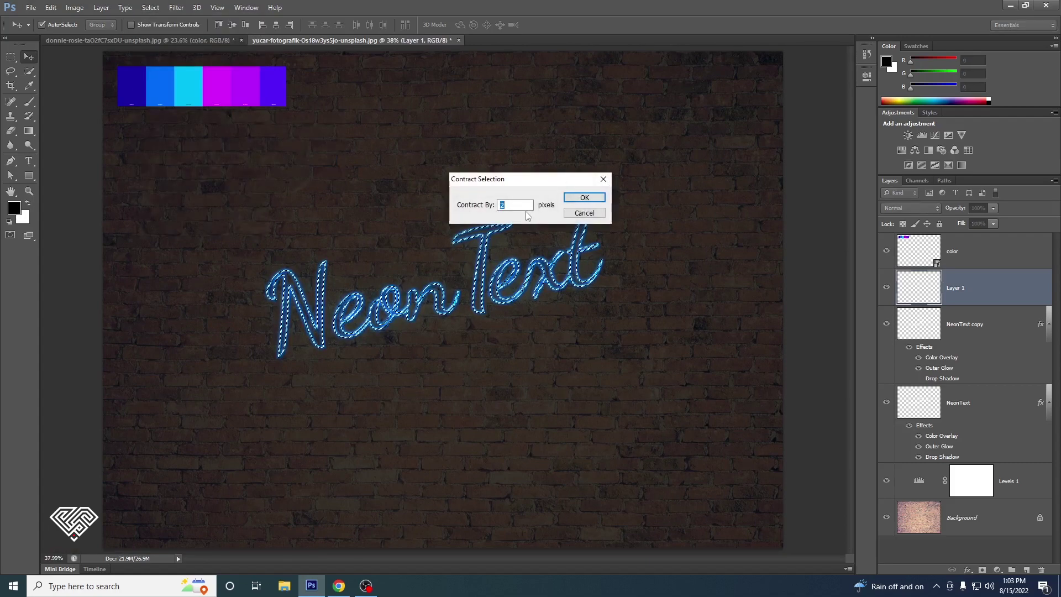
click(584, 199)
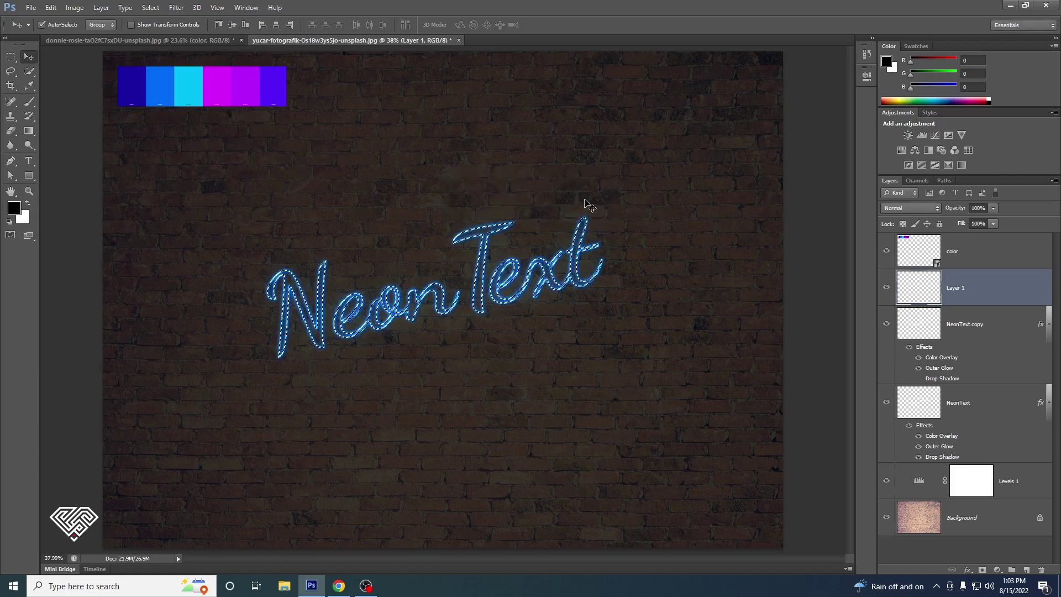
Step: Fill the contracted selection with white on Layer 1, set the layer's blend mode to Overlay, and deselect
click(23, 218)
click(630, 151)
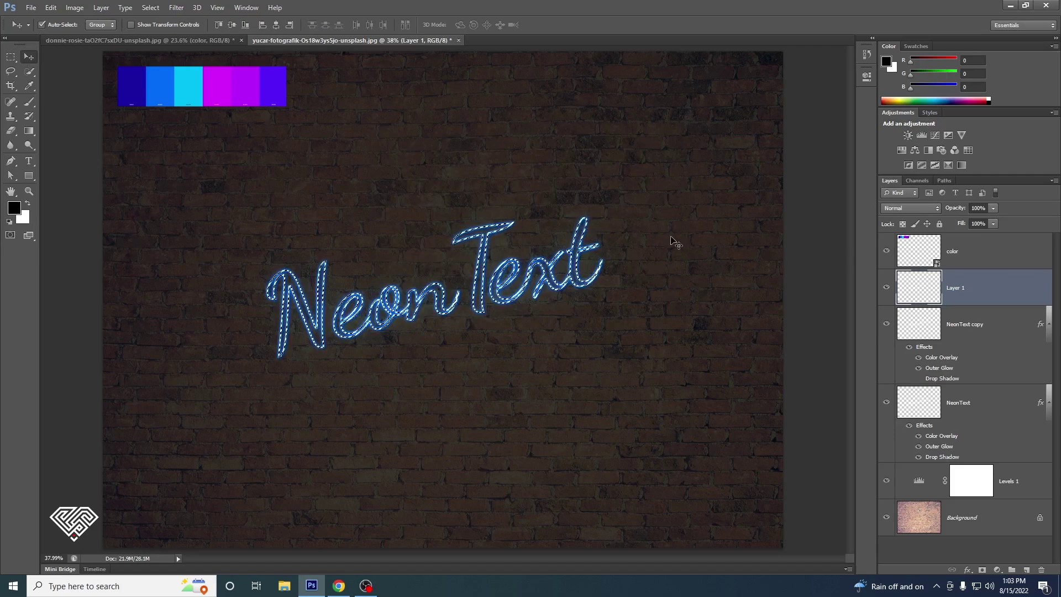
click(915, 210)
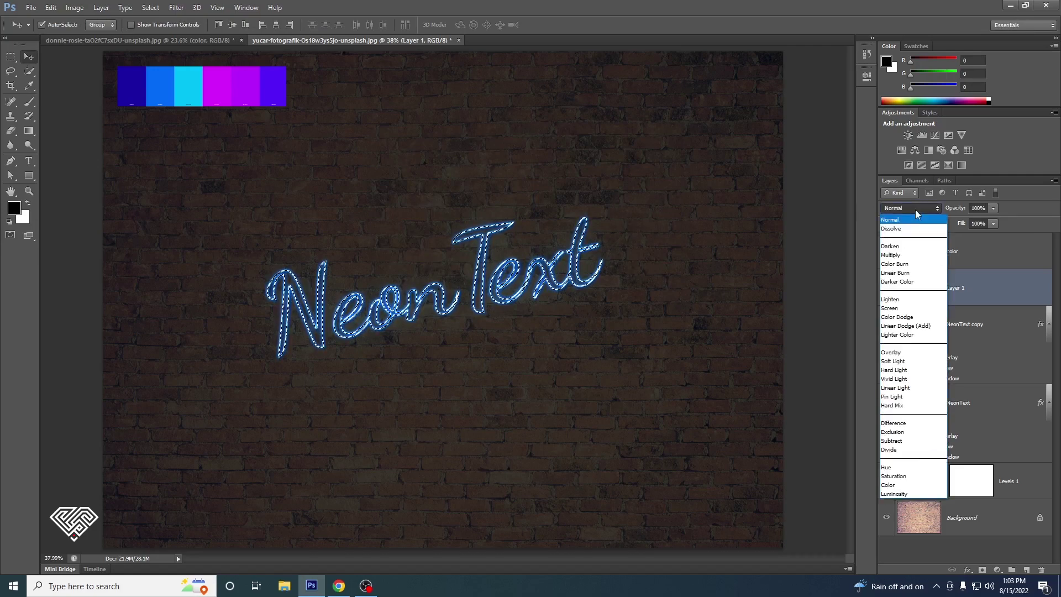
click(910, 354)
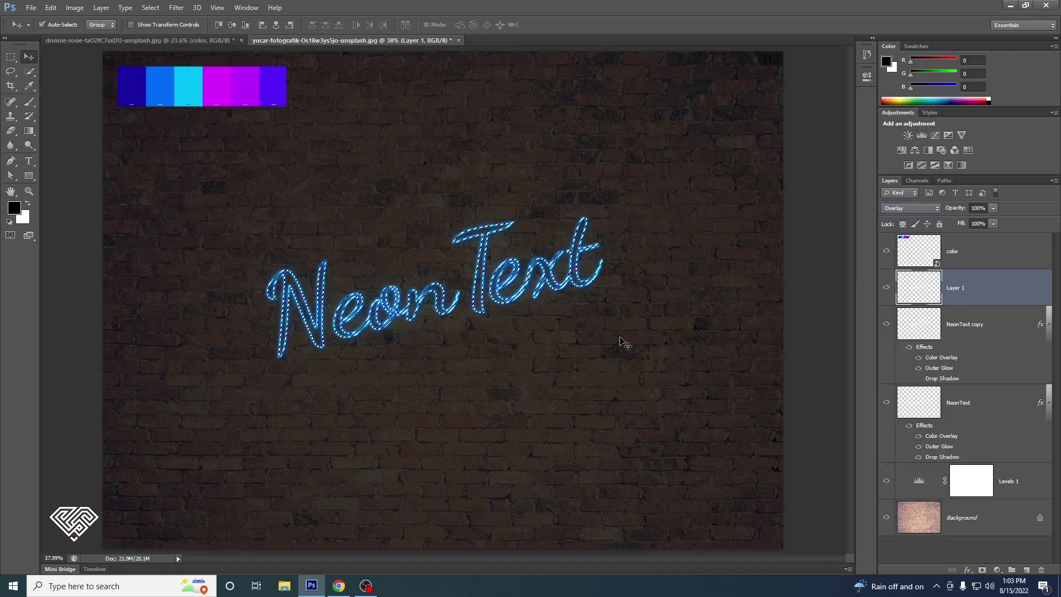
key(ctrl+d)
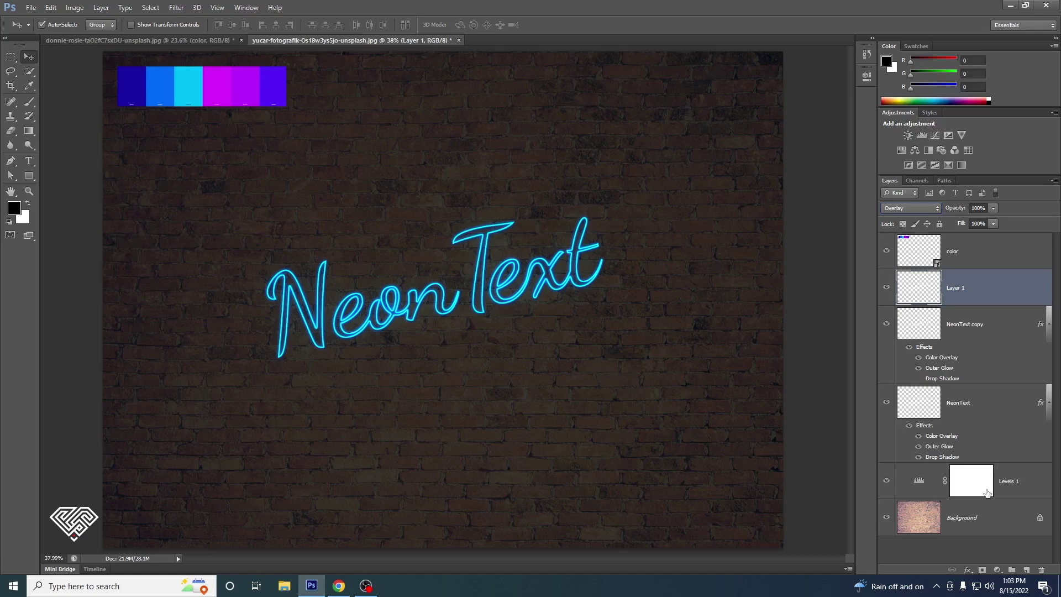
Step: Create a new layer directly above Levels 1 and load the saved "Text" channel as a selection
click(1030, 480)
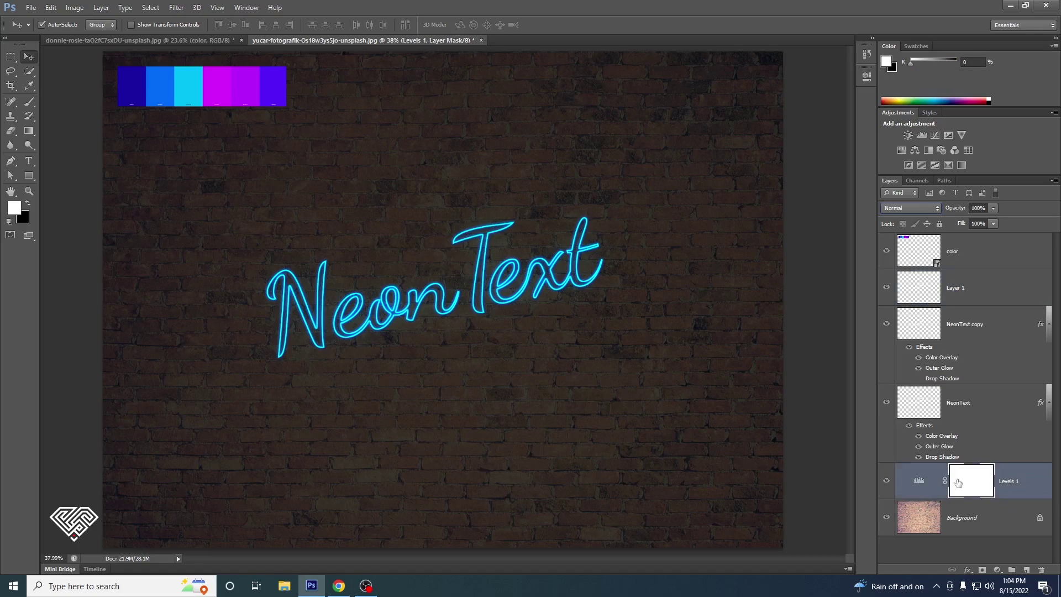
click(1028, 571)
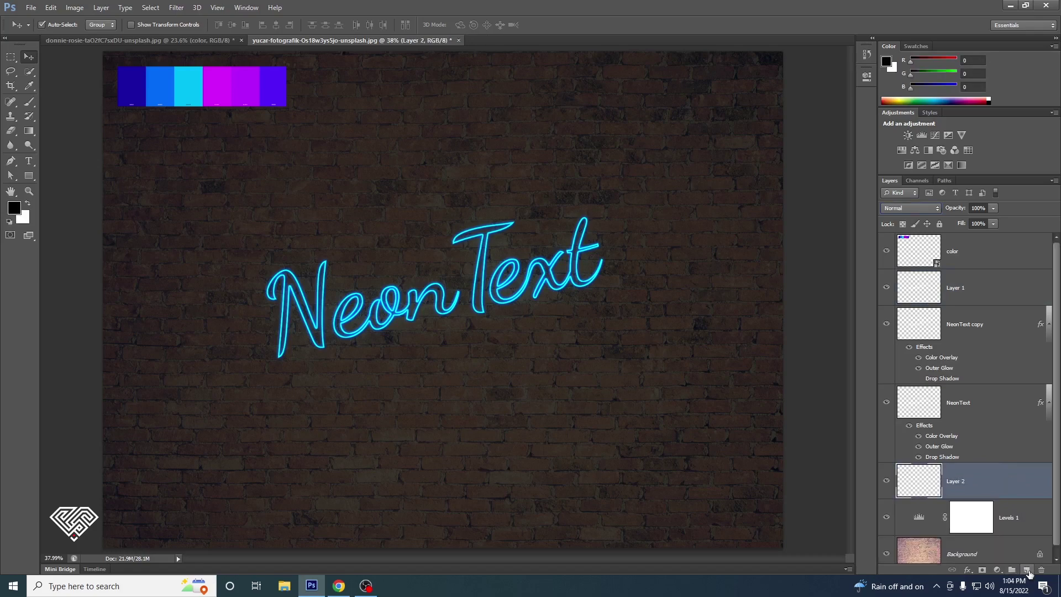
click(918, 180)
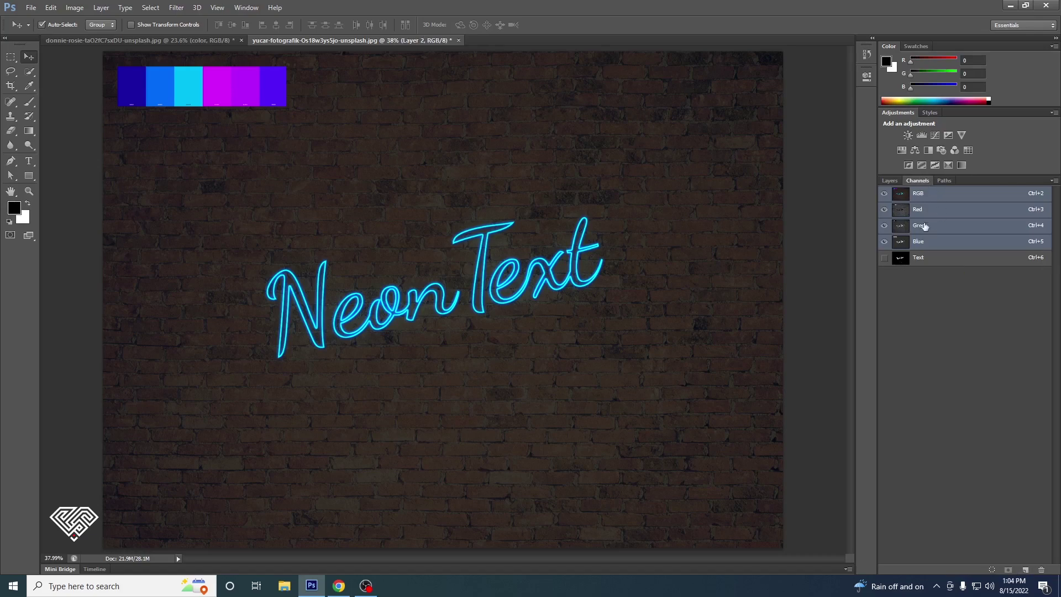
ctrl+click(900, 261)
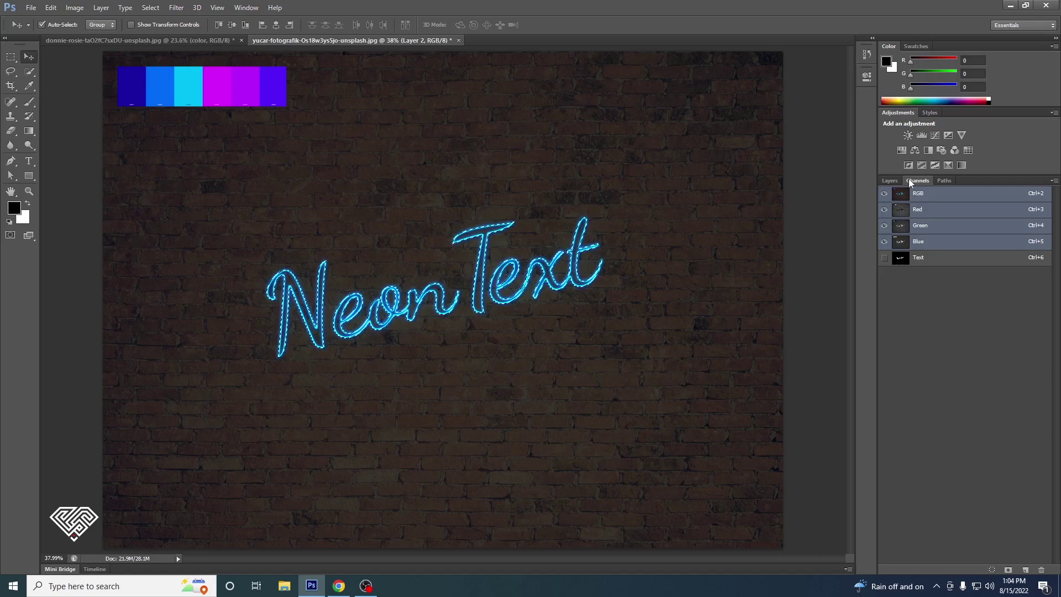
click(891, 180)
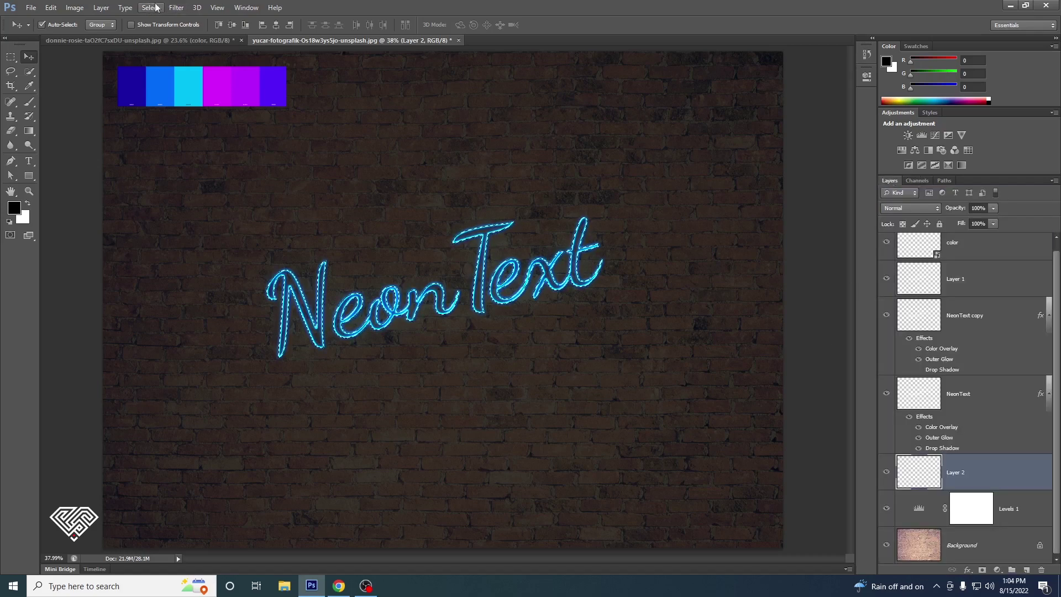
Step: Refine the loaded text selection with a 60 px feather and an outward edge shift, and fill it with white on Layer 2
click(151, 7)
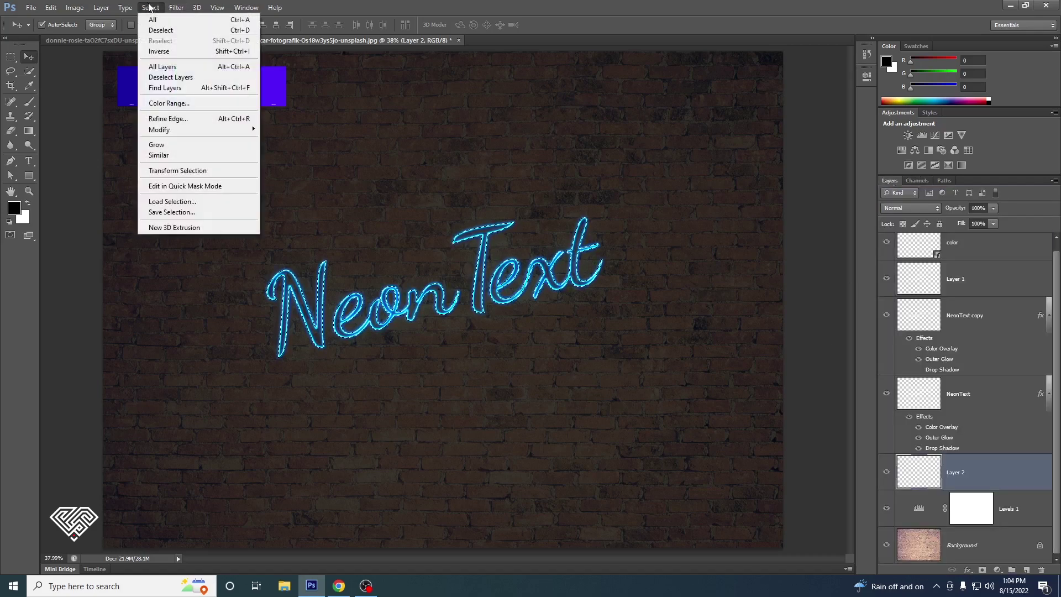
click(161, 120)
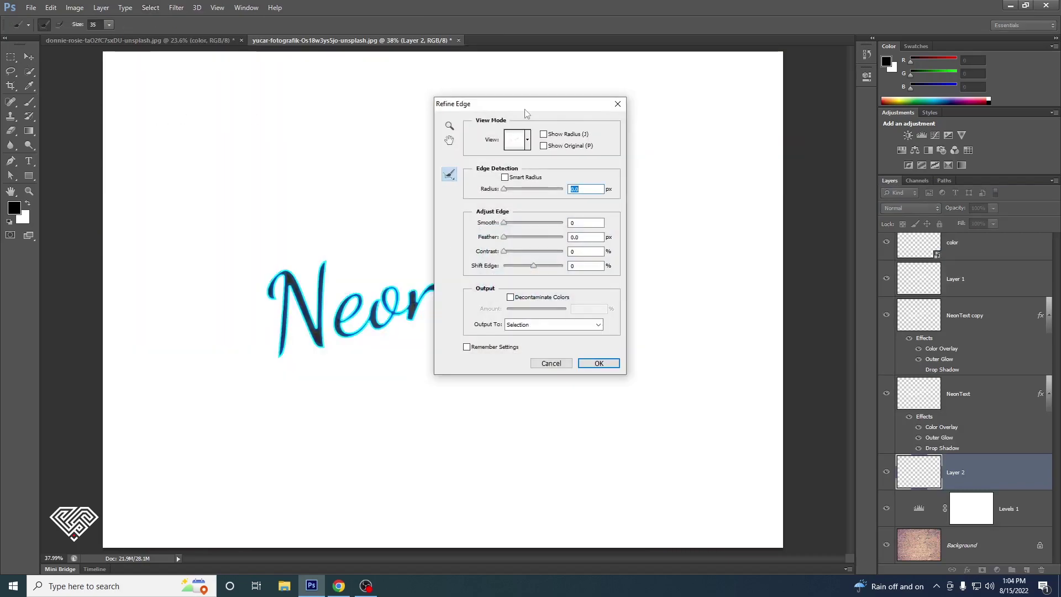
drag(525, 114, 769, 164)
key(Tab)
key(Tab)
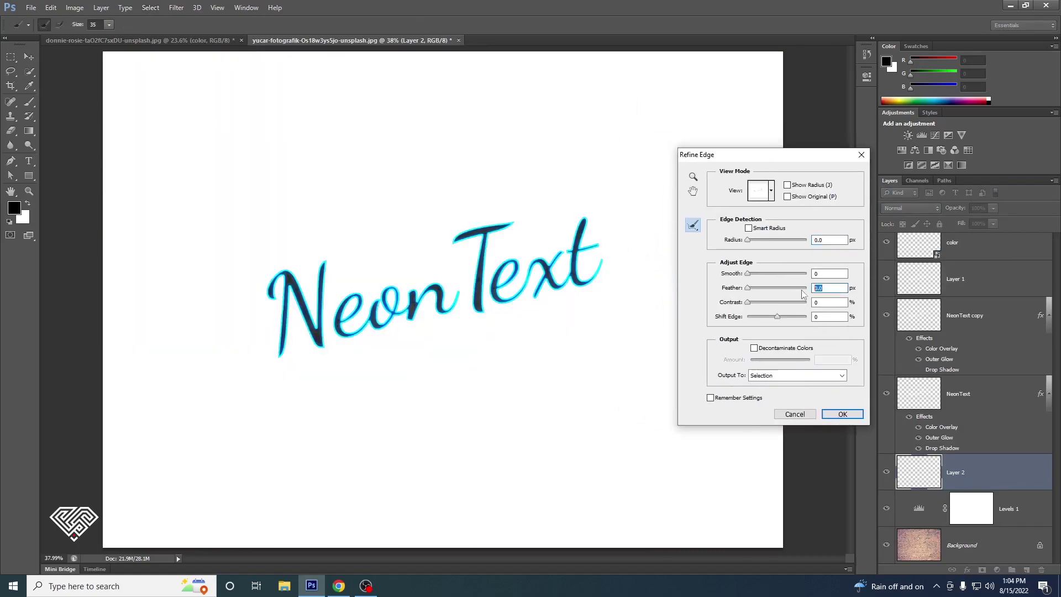
text(60)
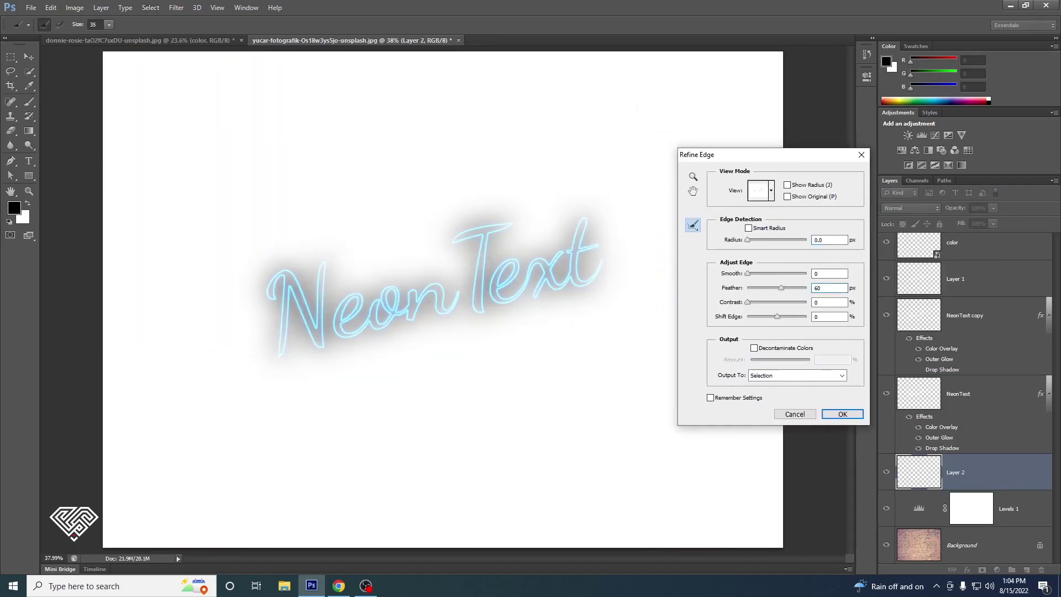
click(827, 317)
click(829, 416)
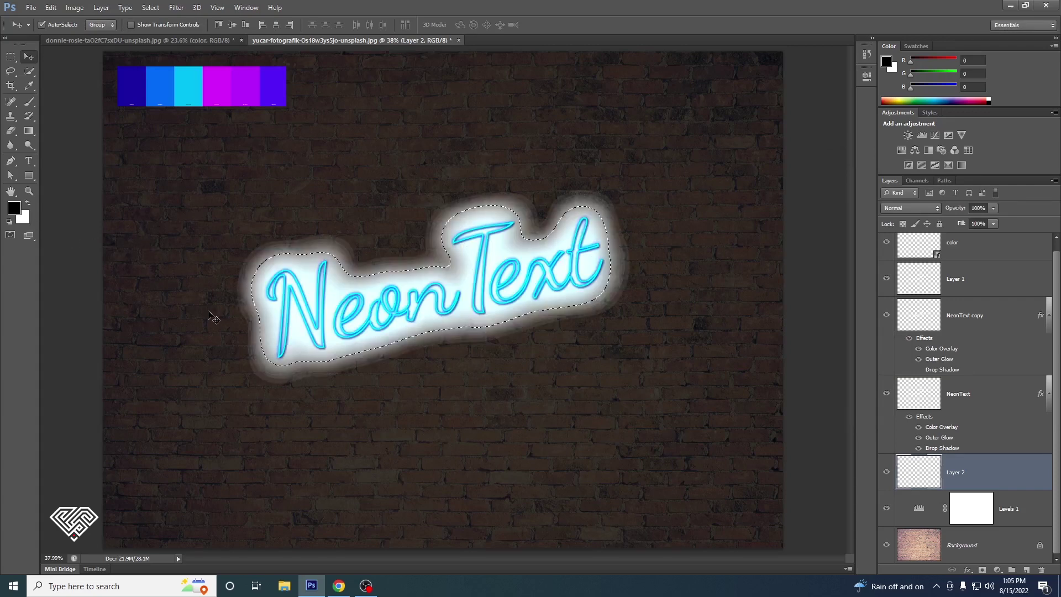
Step: Set Layer 2's blend mode to Overlay and add a Color Overlay in blue 006af9 sampled from the swatches
click(898, 209)
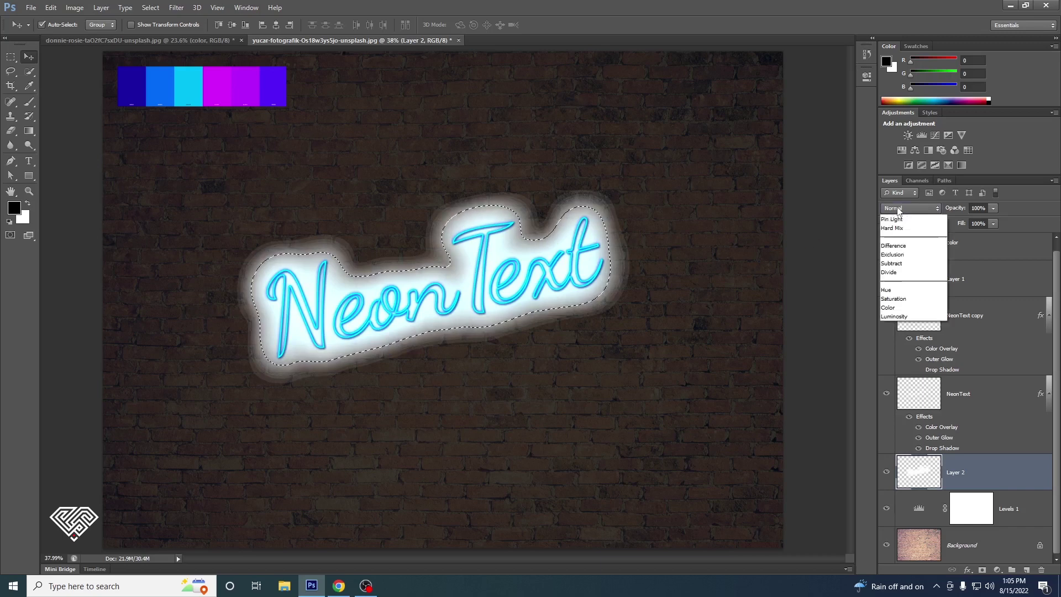
click(900, 354)
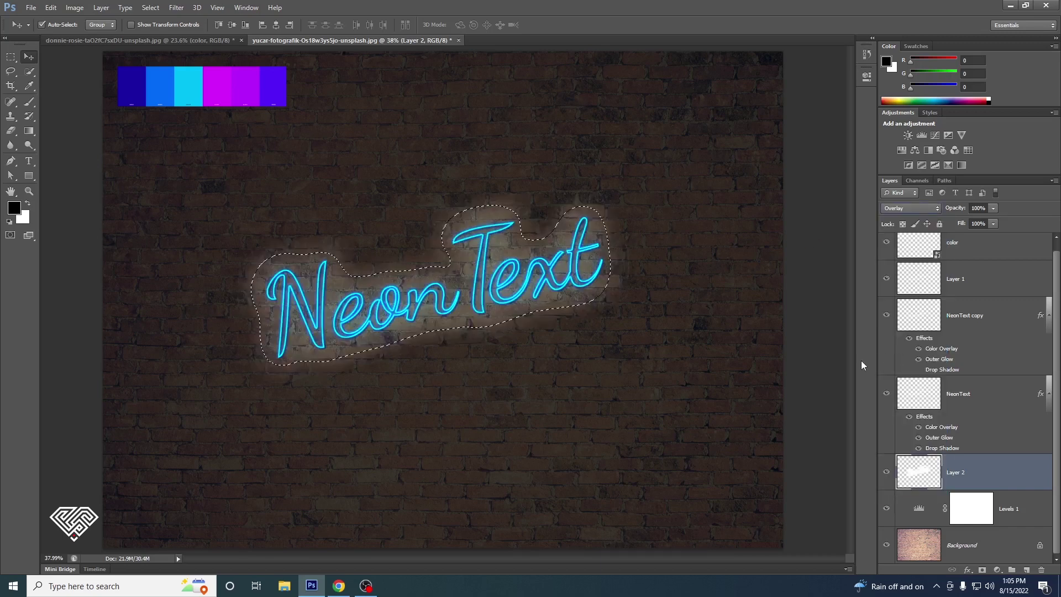
click(967, 570)
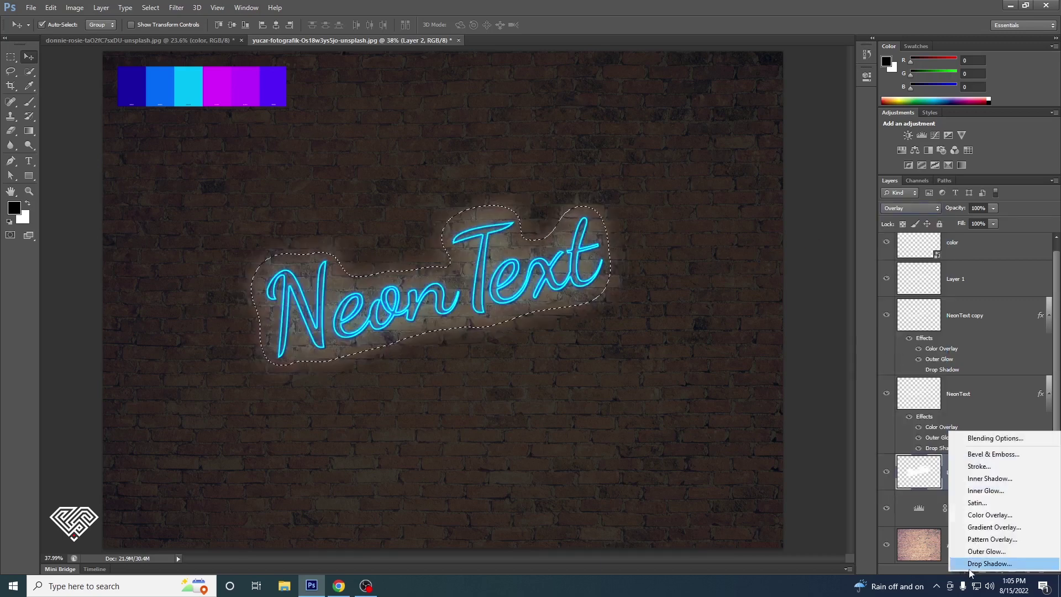
click(976, 515)
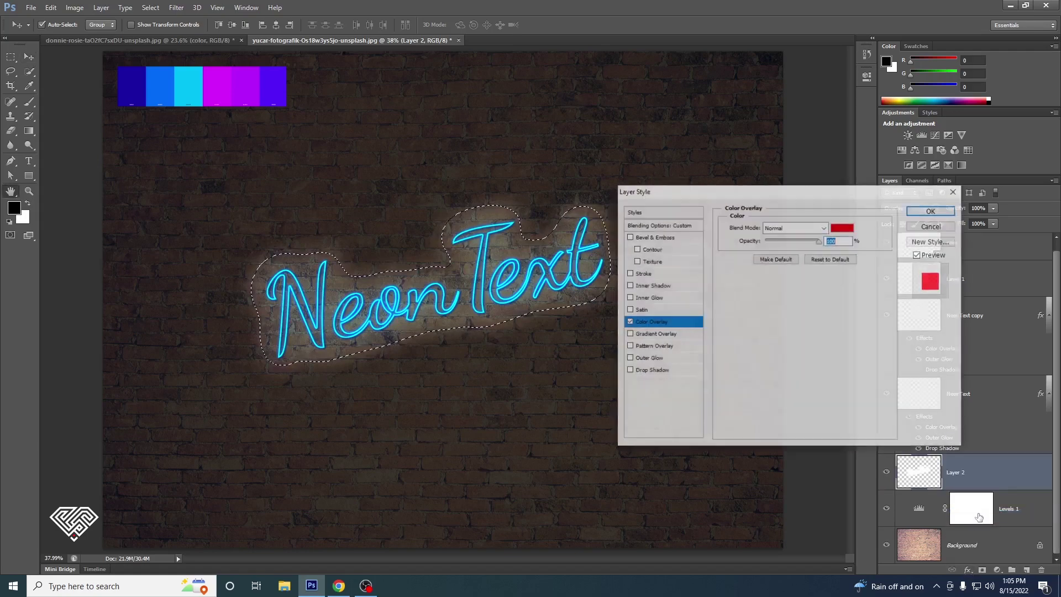
click(843, 227)
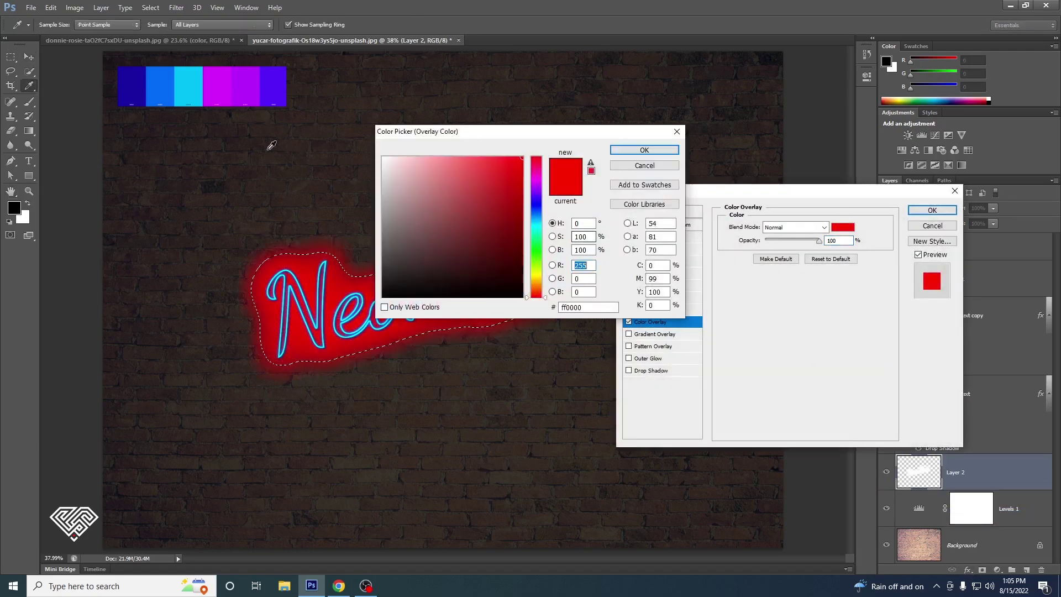
click(168, 90)
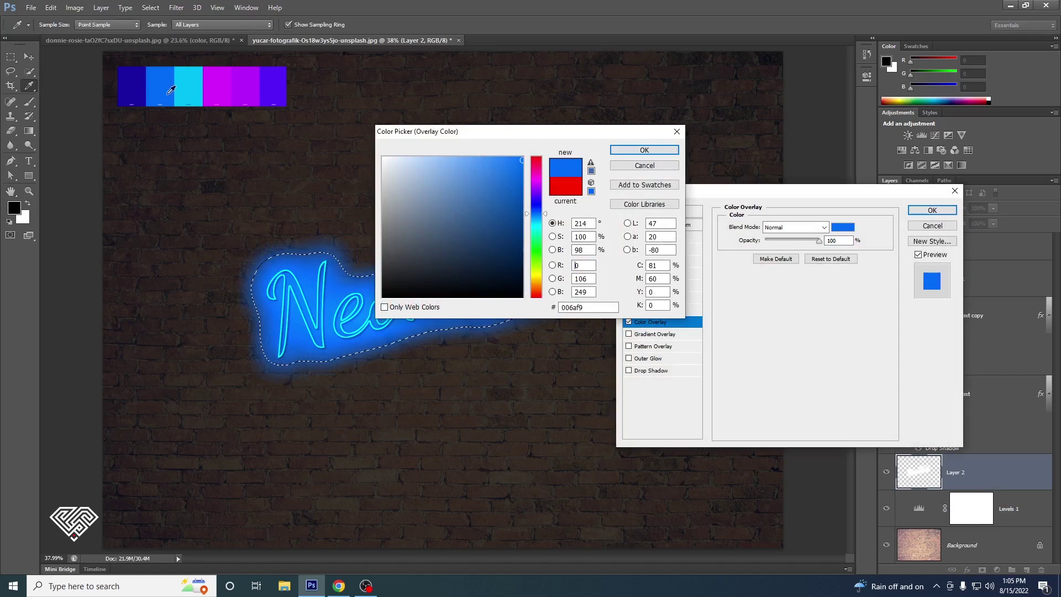
click(645, 149)
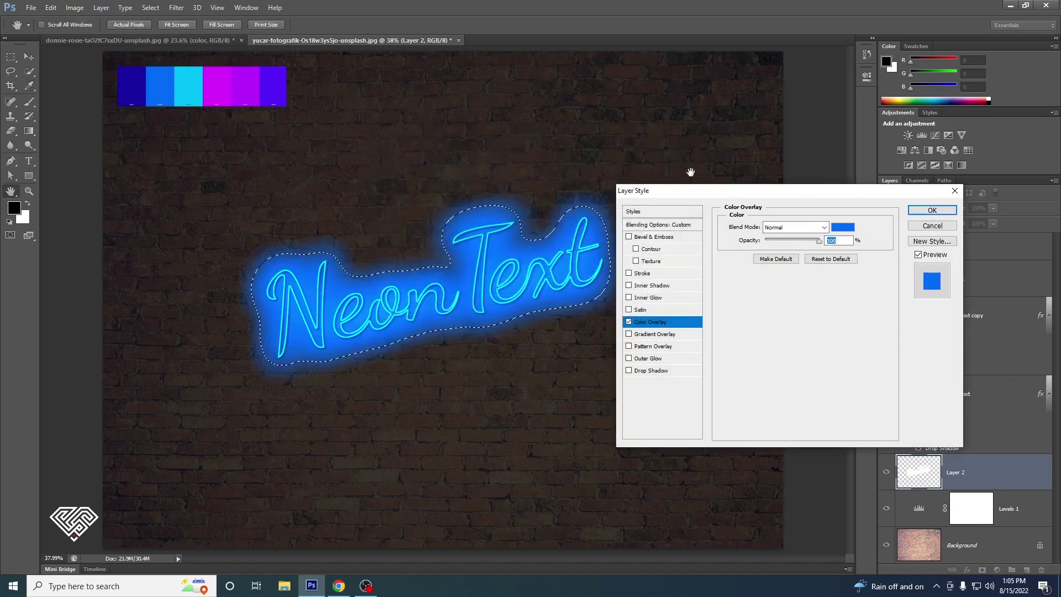
Step: Set the Color Overlay's own blend mode to Overlay with 60% opacity and apply the style to Layer 2
click(793, 230)
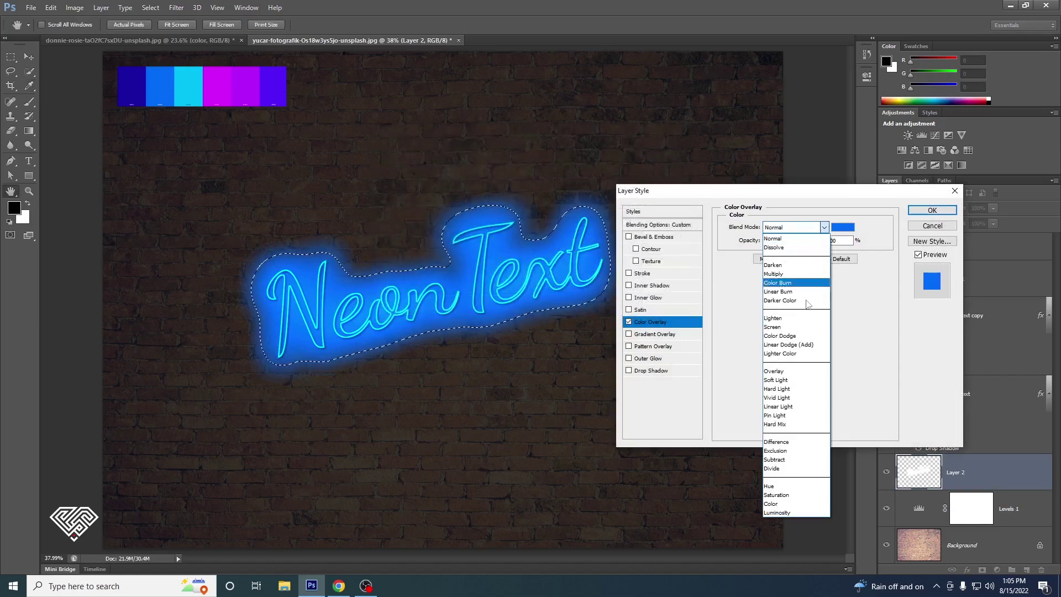
click(803, 373)
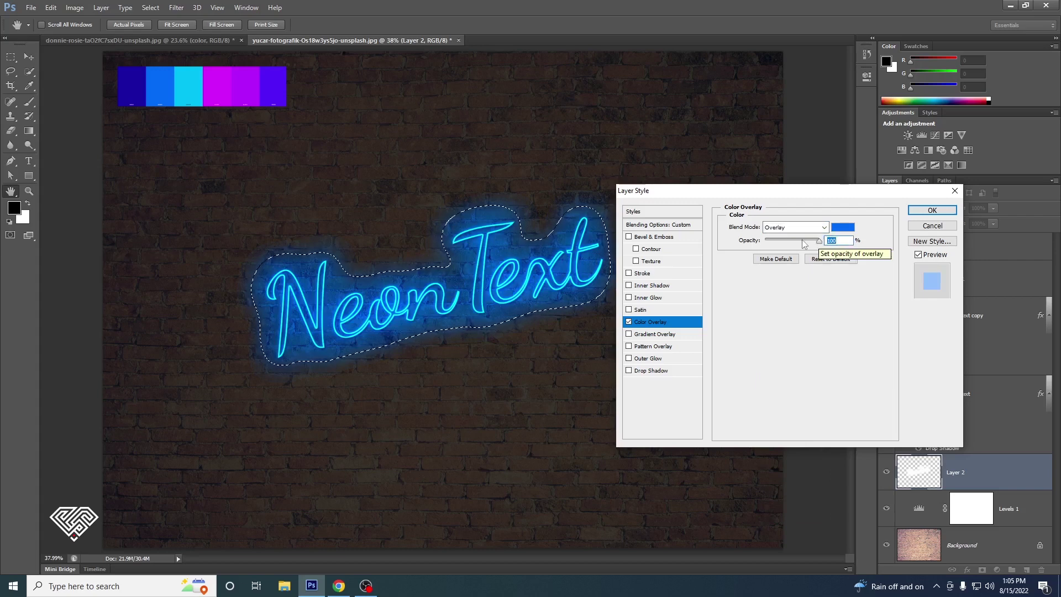
click(843, 240)
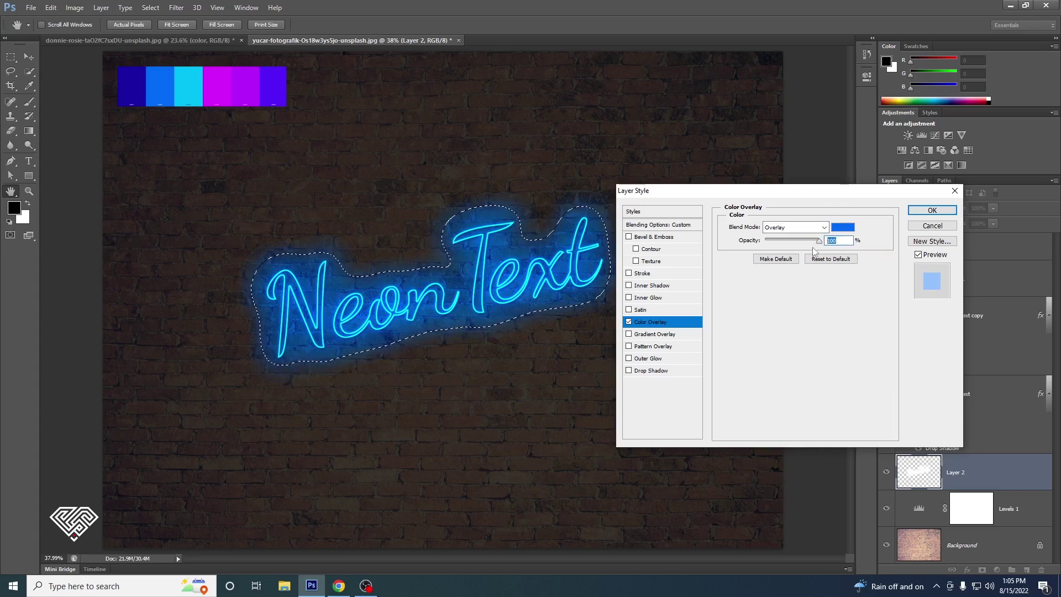
text(60)
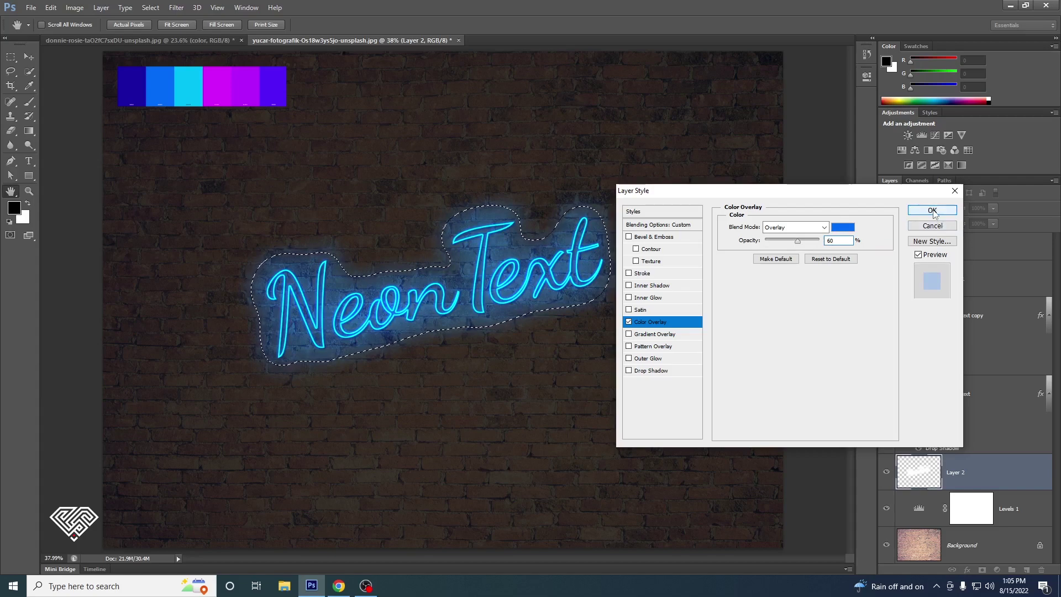
click(933, 211)
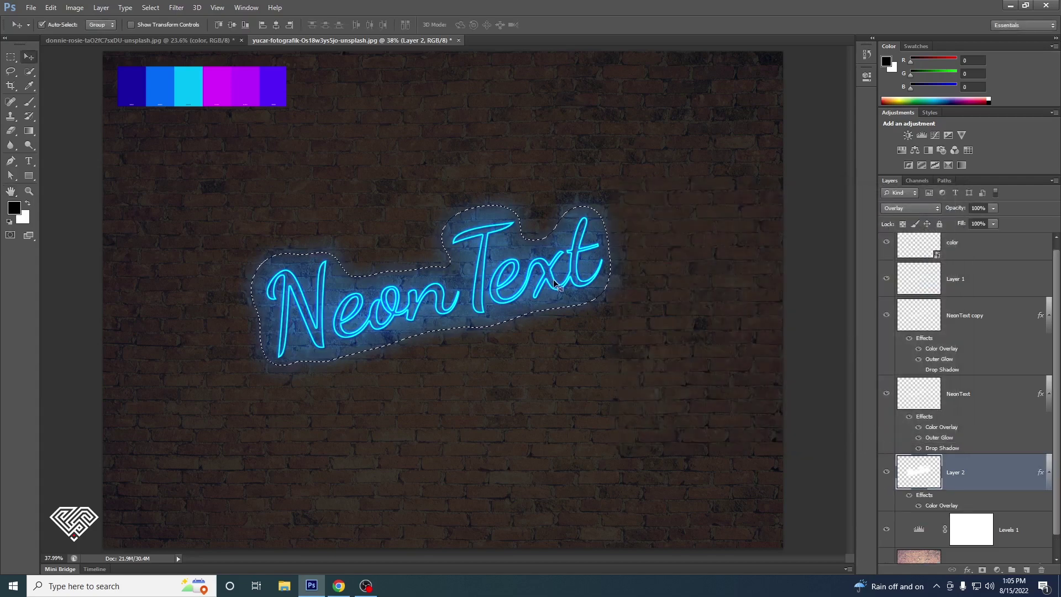
Step: Deselect the feathered area and delete the color swatch layer
key(ctrl+d)
click(221, 82)
drag(888, 252, 1043, 569)
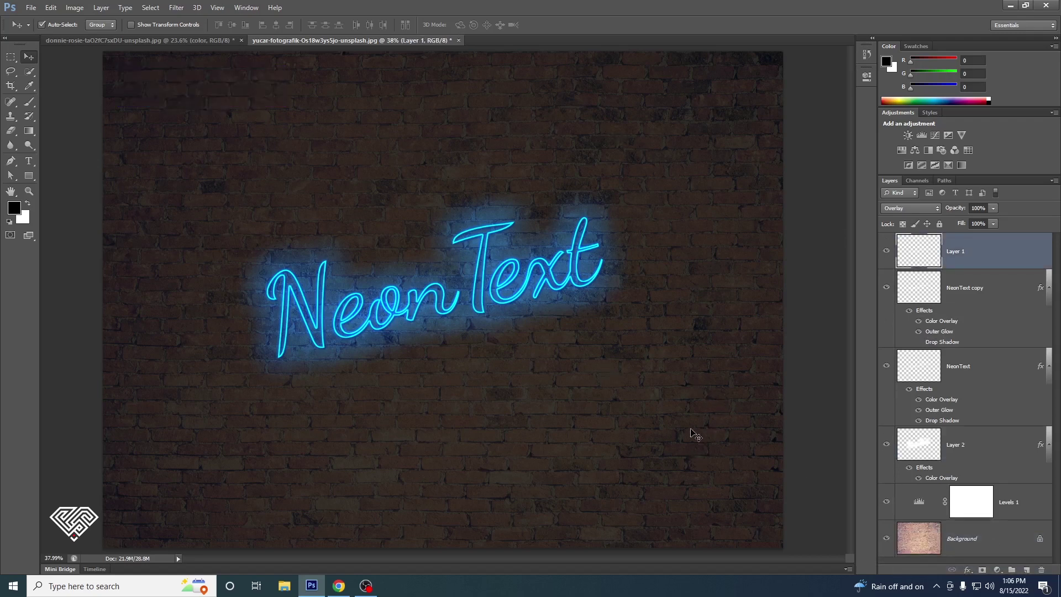
Step: Darken the brick wall further by lowering the Levels 1 adjustment's white output level to about 46
double_click(920, 504)
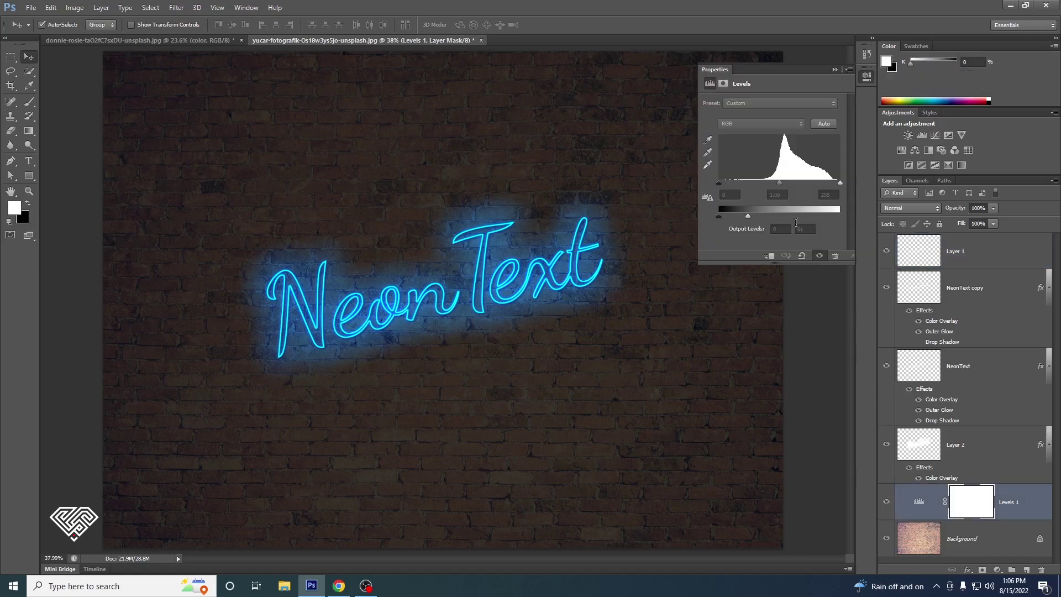
drag(749, 216, 740, 217)
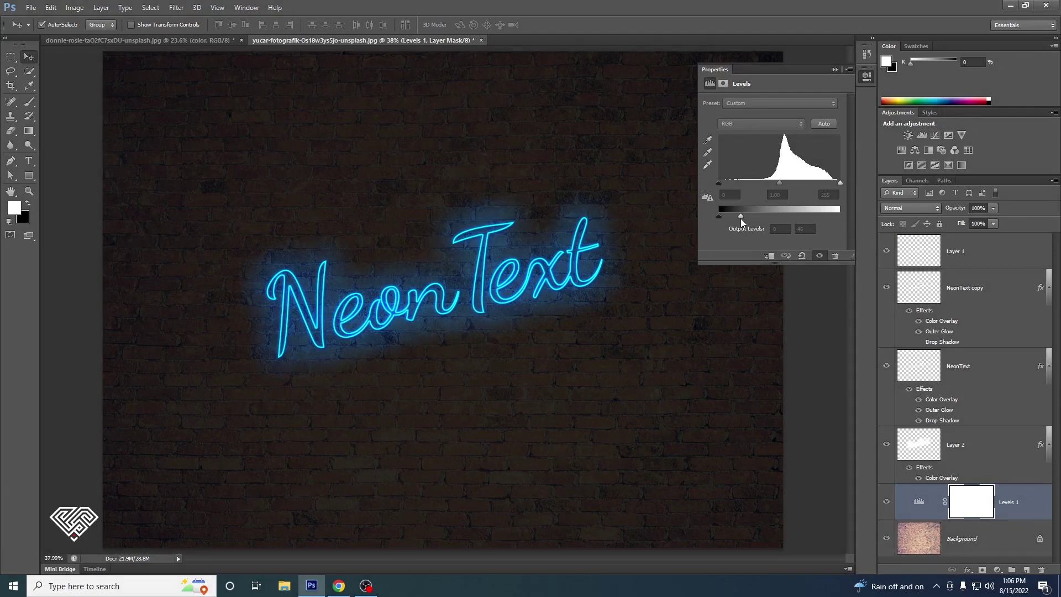
click(835, 69)
scroll(549, 223, up, 2)
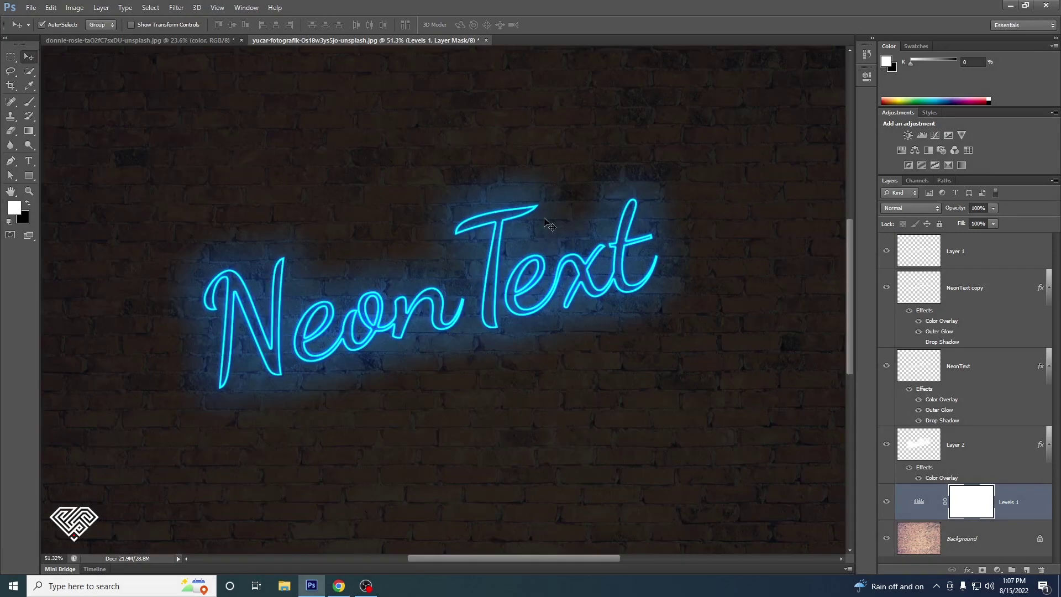